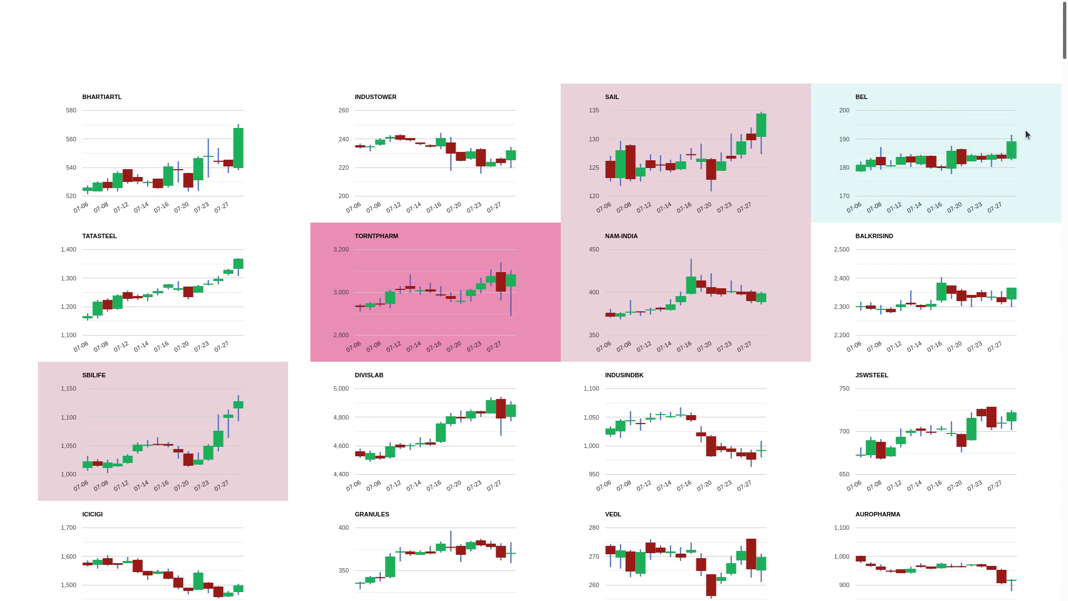
{"action": "left_click_drag", "start_coordinate": [1065, 31], "coordinate": [1065, 40]}
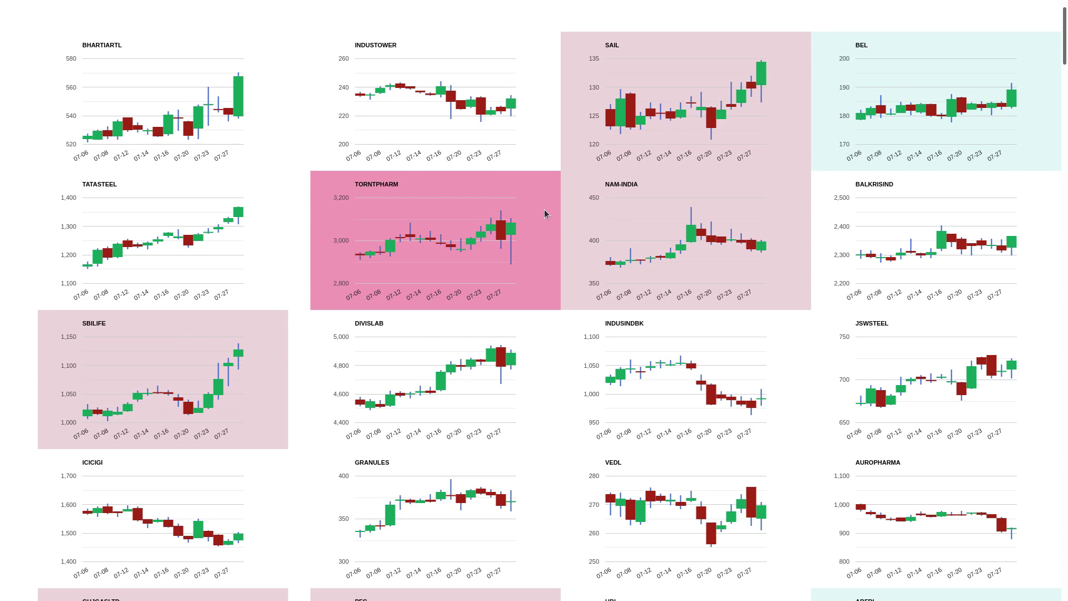
{"action": "left_click_drag", "start_coordinate": [1065, 35], "coordinate": [1065, 55]}
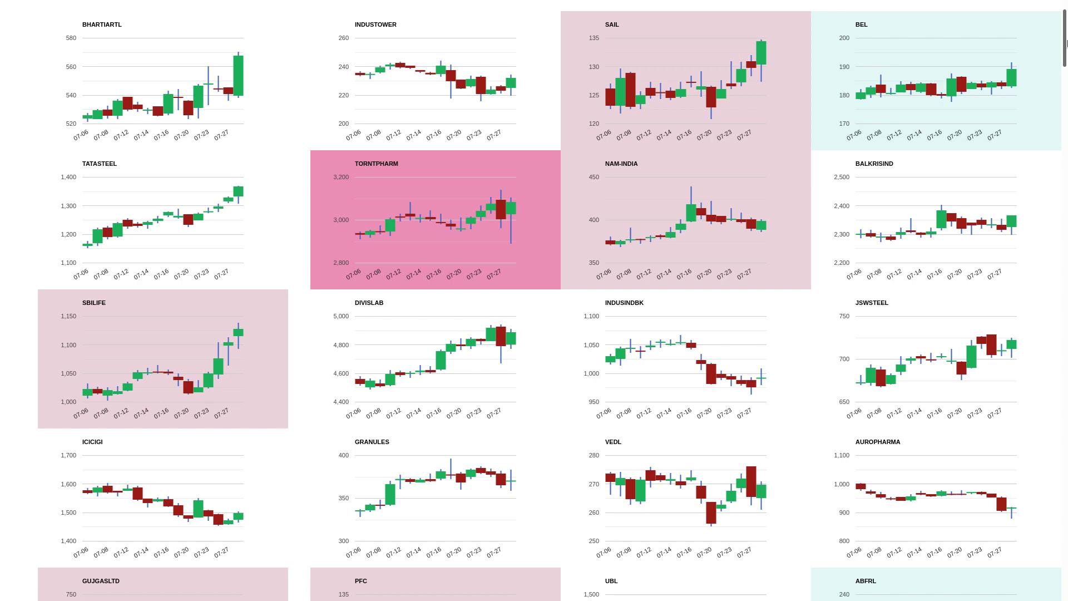
{"action": "scroll", "coordinate": [534, 301], "scroll_direction": "down", "scroll_amount": 1}
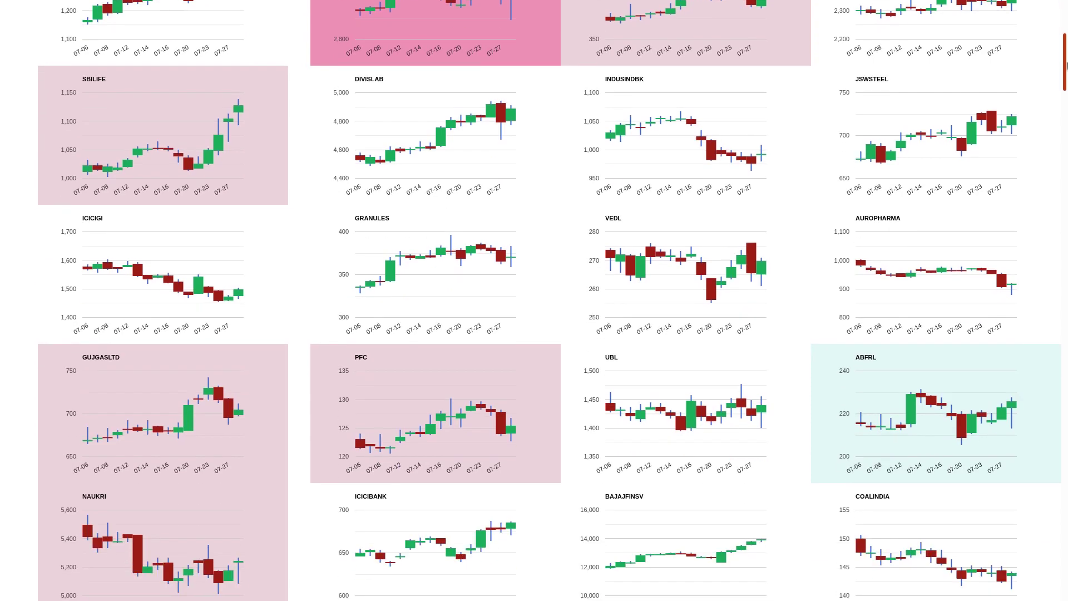
{"action": "scroll", "coordinate": [535, 300], "scroll_direction": "up", "scroll_amount": 1}
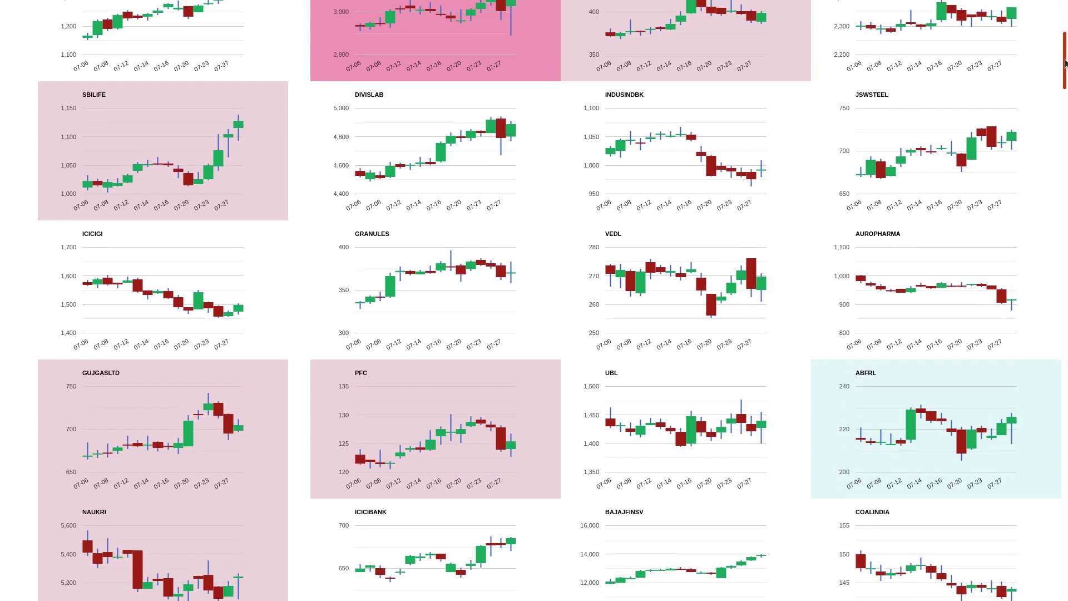
{"action": "scroll", "coordinate": [534, 301], "scroll_direction": "up", "scroll_amount": 3}
Step: Scroll the chart grid down until the GUJGASLTD, PFC, NAUKRI, SRF and ULTRACEMCO rows show
{"action": "left_click_drag", "start_coordinate": [1062, 53], "coordinate": [1064, 74]}
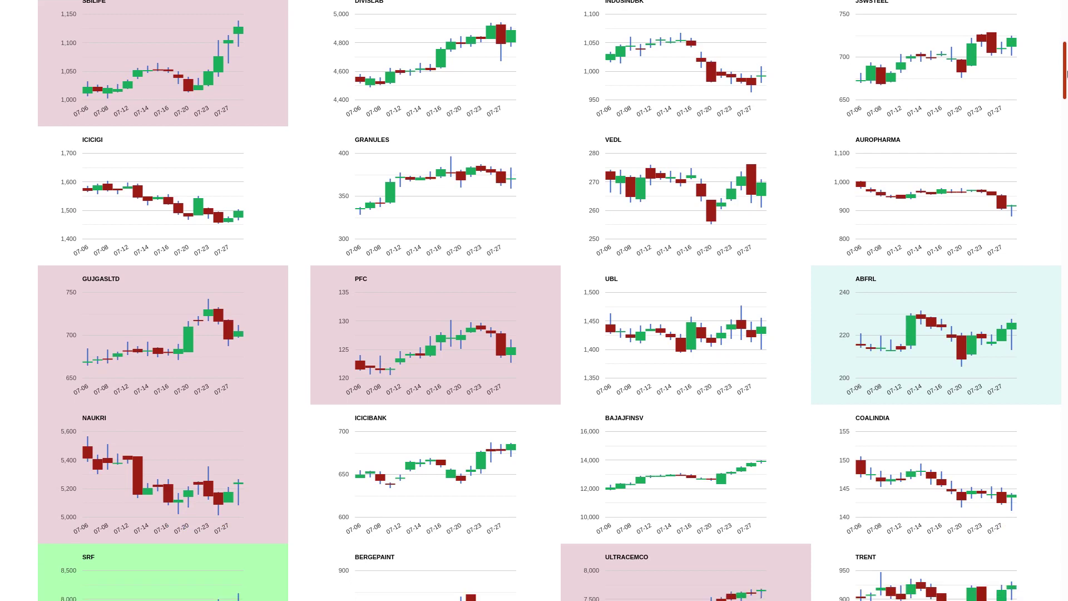
{"action": "left_click_drag", "start_coordinate": [1064, 71], "coordinate": [1064, 79]}
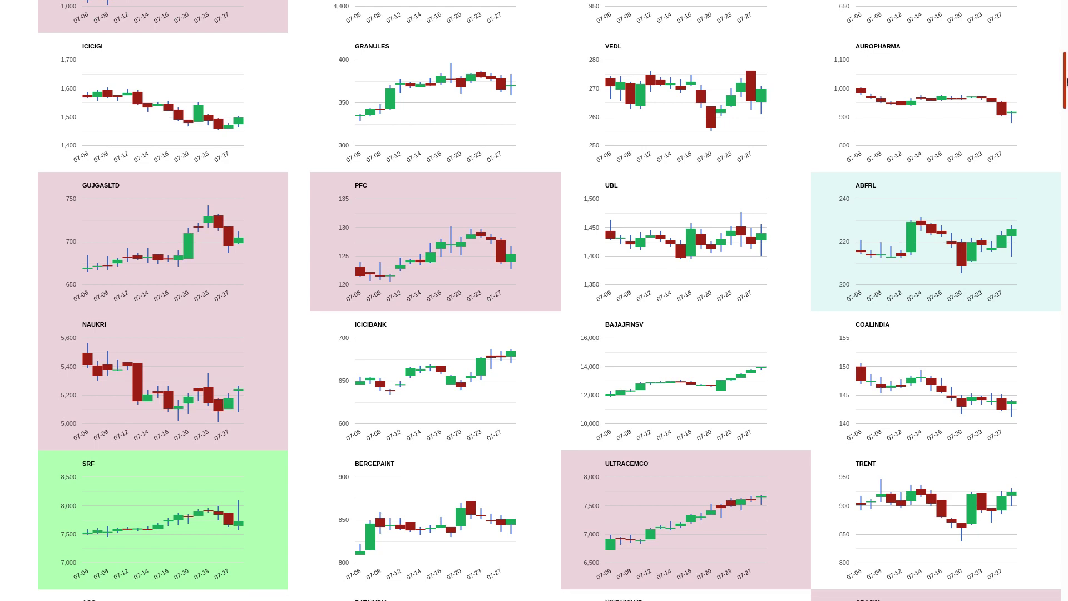
{"action": "scroll", "coordinate": [656, 164], "scroll_direction": "down", "scroll_amount": 1}
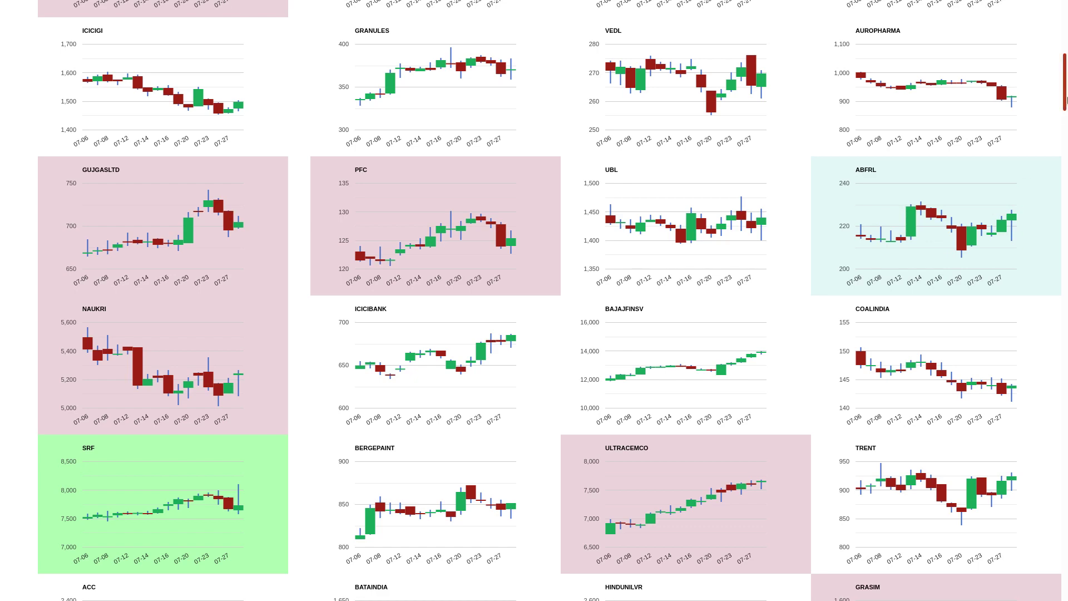
{"action": "scroll", "coordinate": [534, 300], "scroll_direction": "down", "scroll_amount": 3}
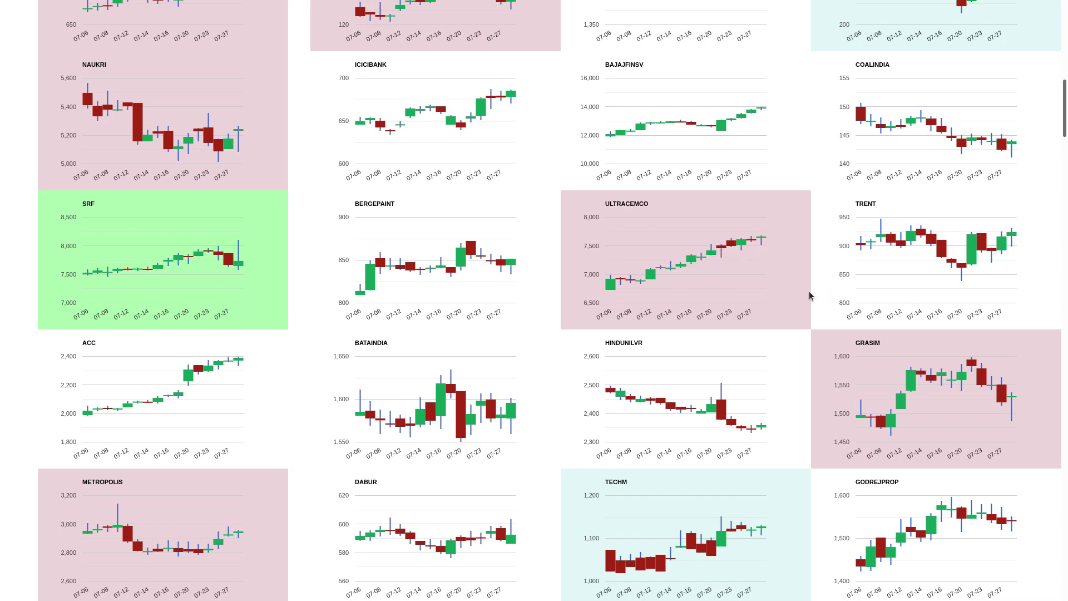
{"action": "scroll", "coordinate": [1002, 422], "scroll_direction": "down", "scroll_amount": 1}
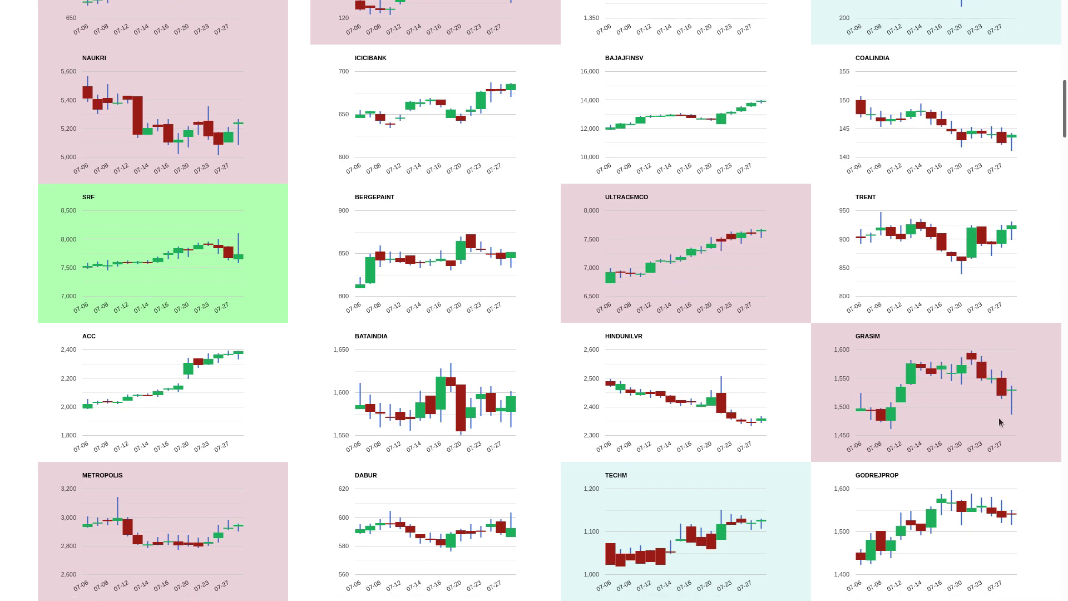
{"action": "scroll", "coordinate": [1026, 433], "scroll_direction": "down", "scroll_amount": 1}
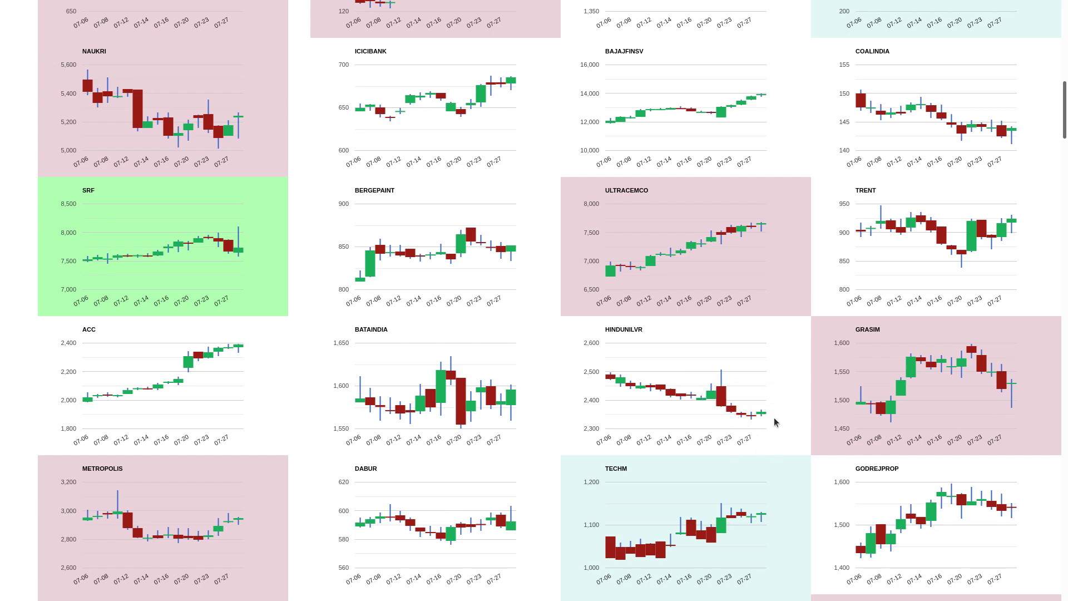
{"action": "left_click_drag", "start_coordinate": [1064, 109], "coordinate": [1064, 144]}
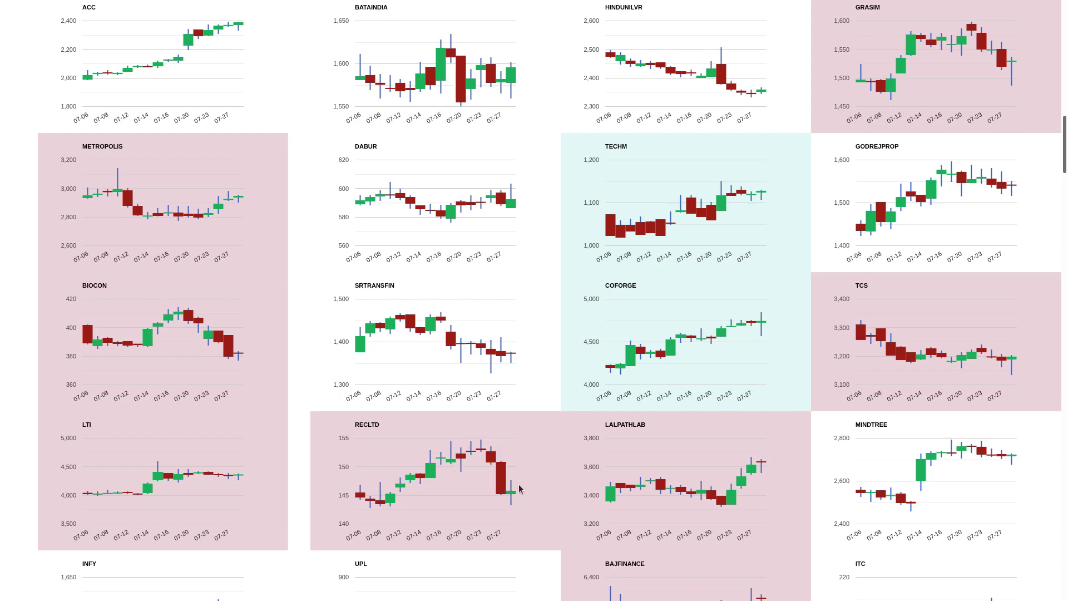
{"action": "scroll", "coordinate": [955, 413], "scroll_direction": "down", "scroll_amount": 1}
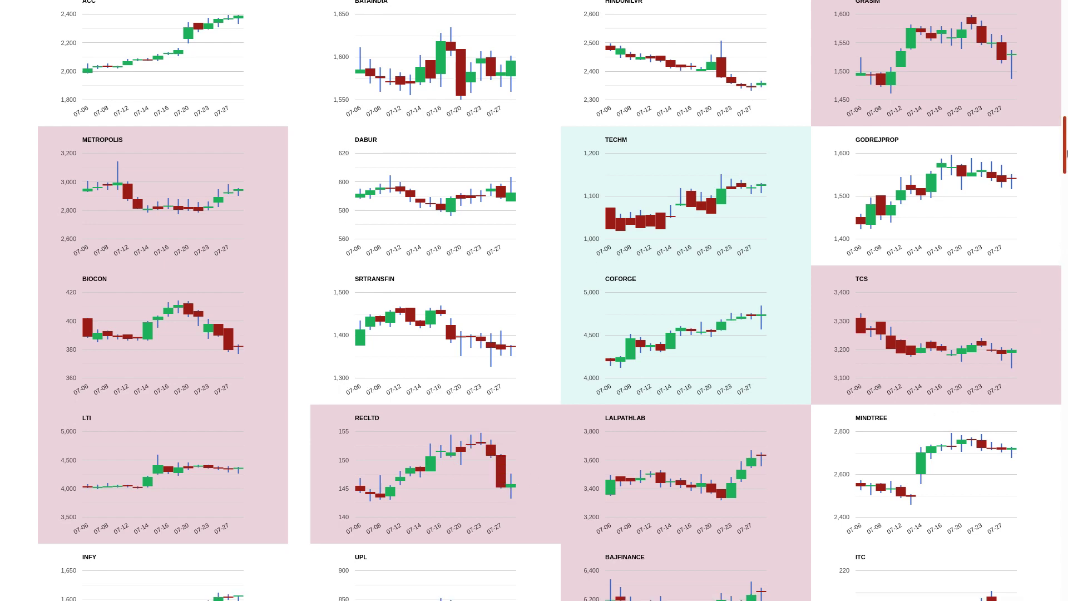
{"action": "scroll", "coordinate": [534, 301], "scroll_direction": "down", "scroll_amount": 5}
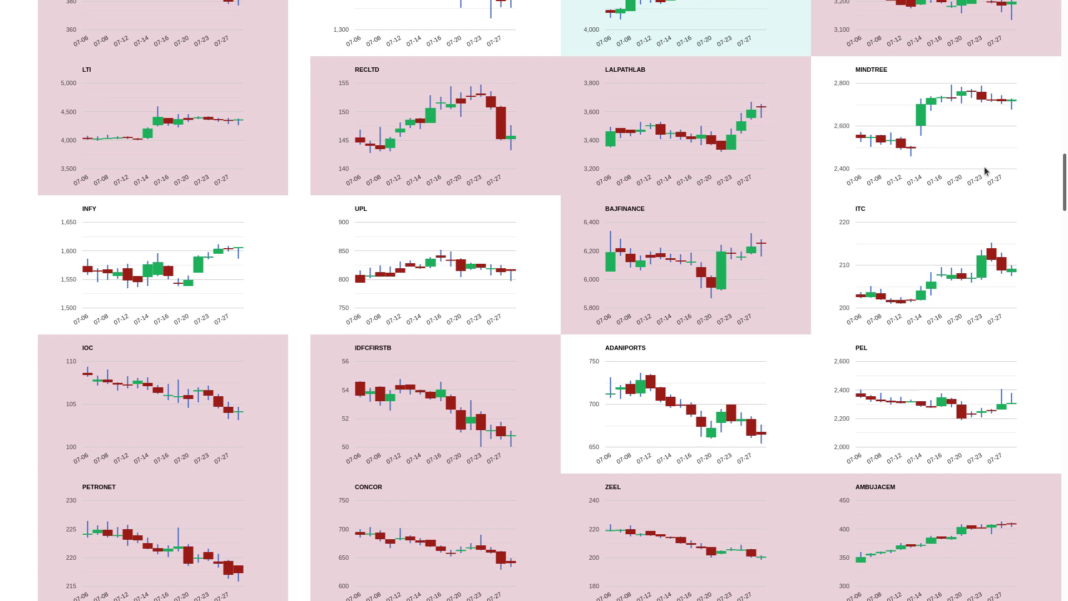
{"action": "scroll", "coordinate": [1016, 99], "scroll_direction": "down", "scroll_amount": 1}
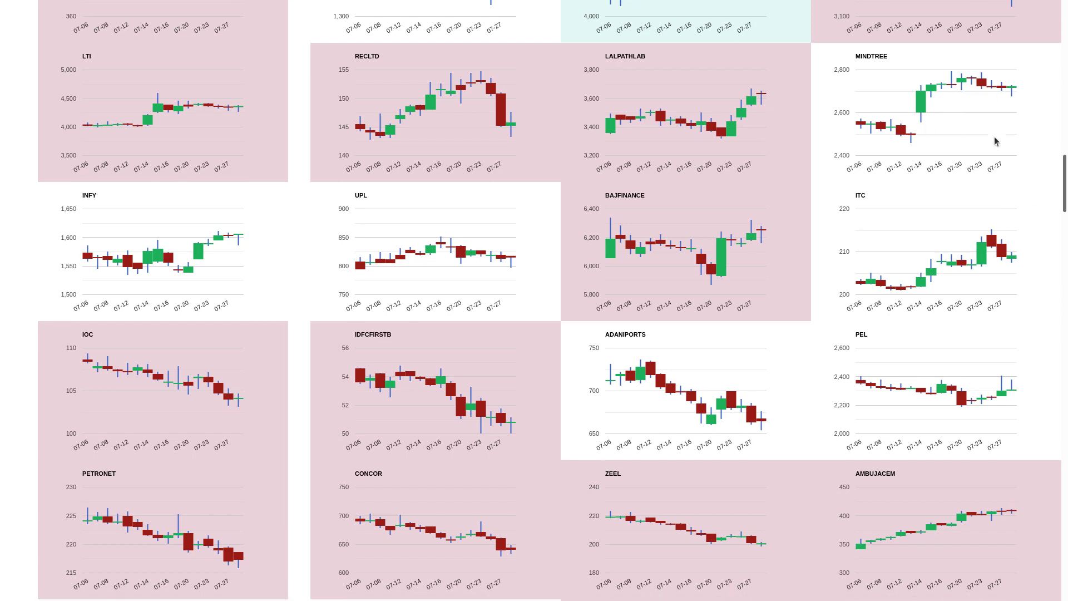
{"action": "scroll", "coordinate": [994, 136], "scroll_direction": "down", "scroll_amount": 1}
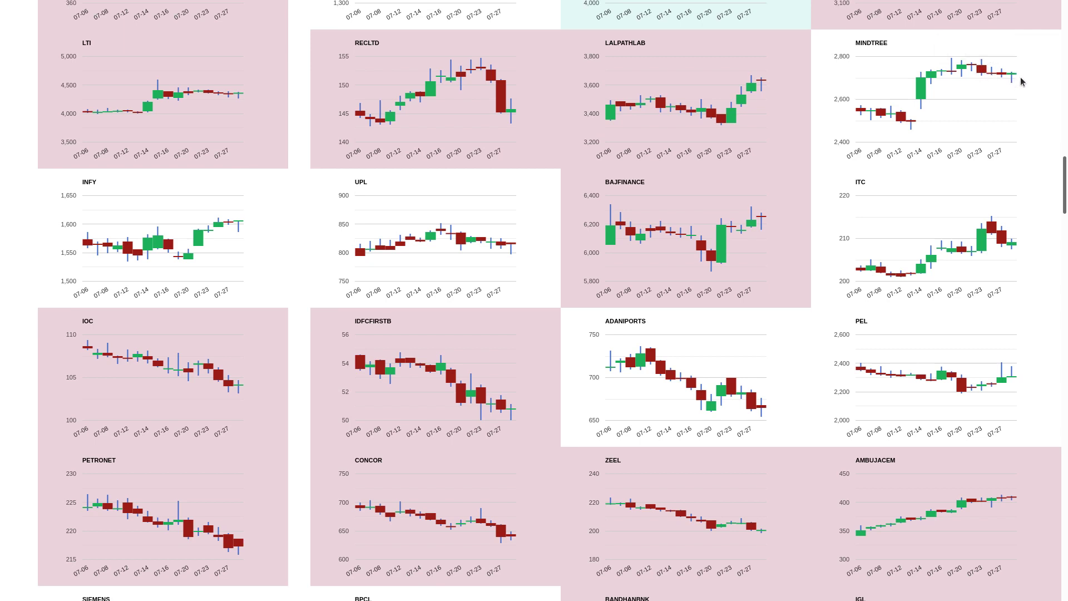
{"action": "scroll", "coordinate": [1020, 77], "scroll_direction": "down", "scroll_amount": 1}
{"action": "scroll", "coordinate": [1008, 75], "scroll_direction": "down", "scroll_amount": 1}
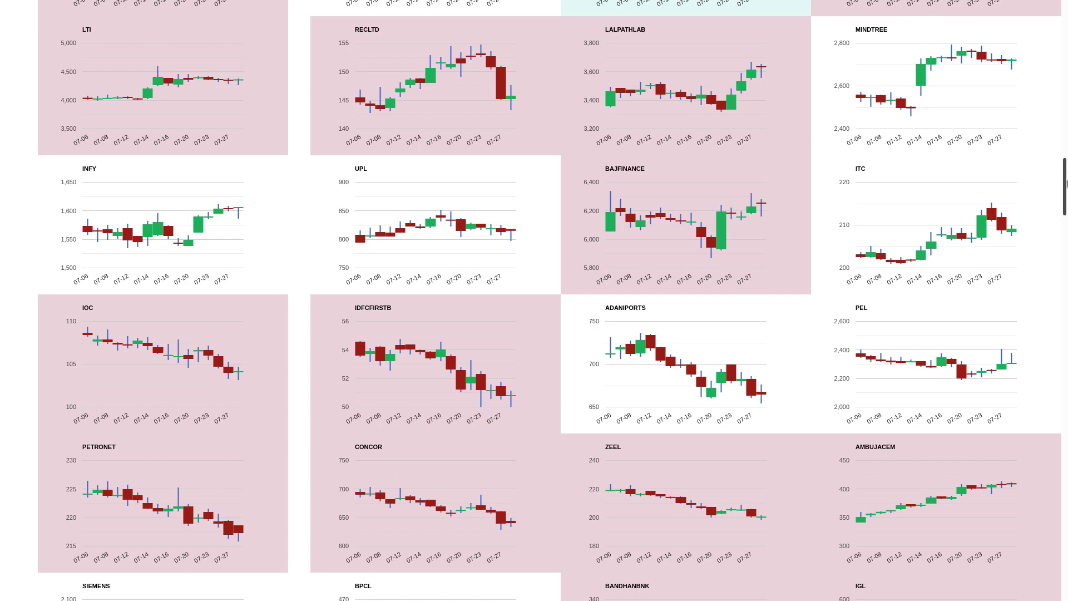
{"action": "left_click_drag", "start_coordinate": [1064, 185], "coordinate": [1064, 242]}
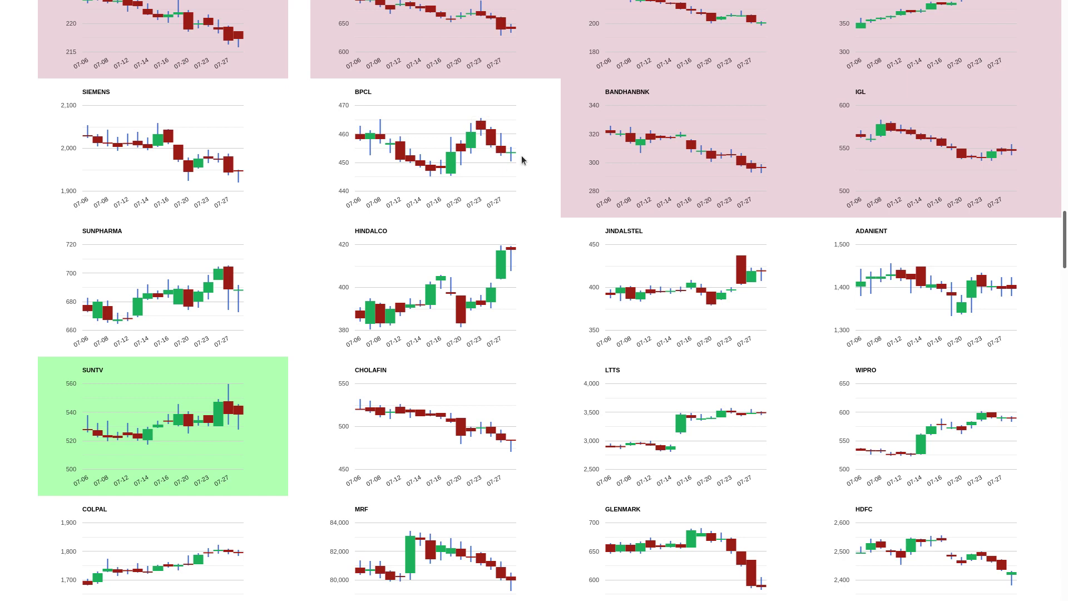
{"action": "scroll", "coordinate": [993, 165], "scroll_direction": "down", "scroll_amount": 1}
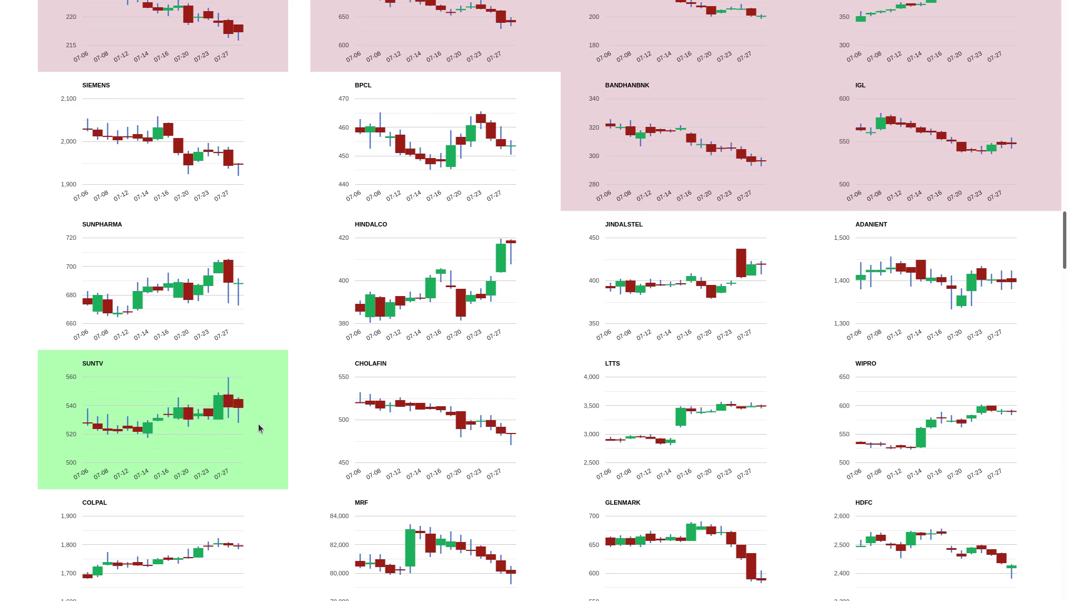
{"action": "left_click_drag", "start_coordinate": [1065, 242], "coordinate": [1065, 316]}
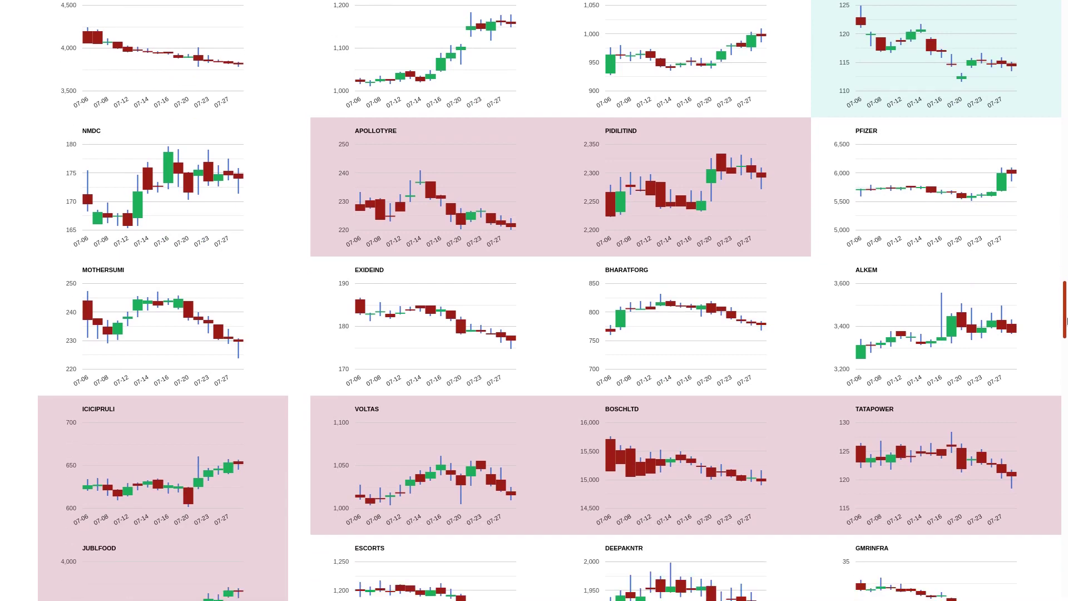
{"action": "left_click_drag", "start_coordinate": [1065, 313], "coordinate": [1066, 338]}
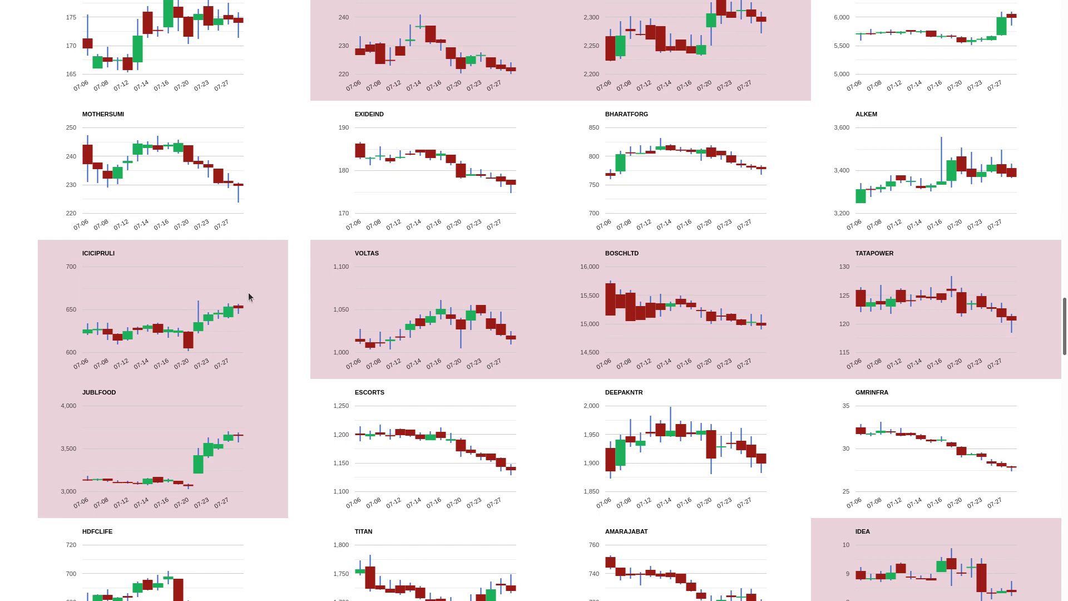
{"action": "scroll", "coordinate": [1014, 327], "scroll_direction": "down", "scroll_amount": 1}
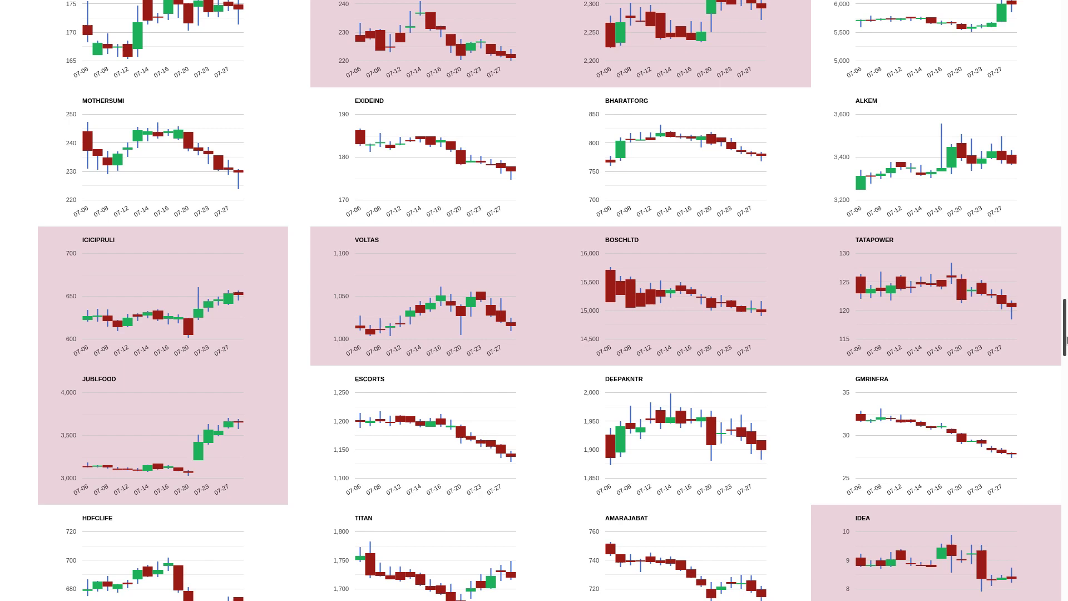
{"action": "scroll", "coordinate": [1066, 338], "scroll_direction": "down", "scroll_amount": 3}
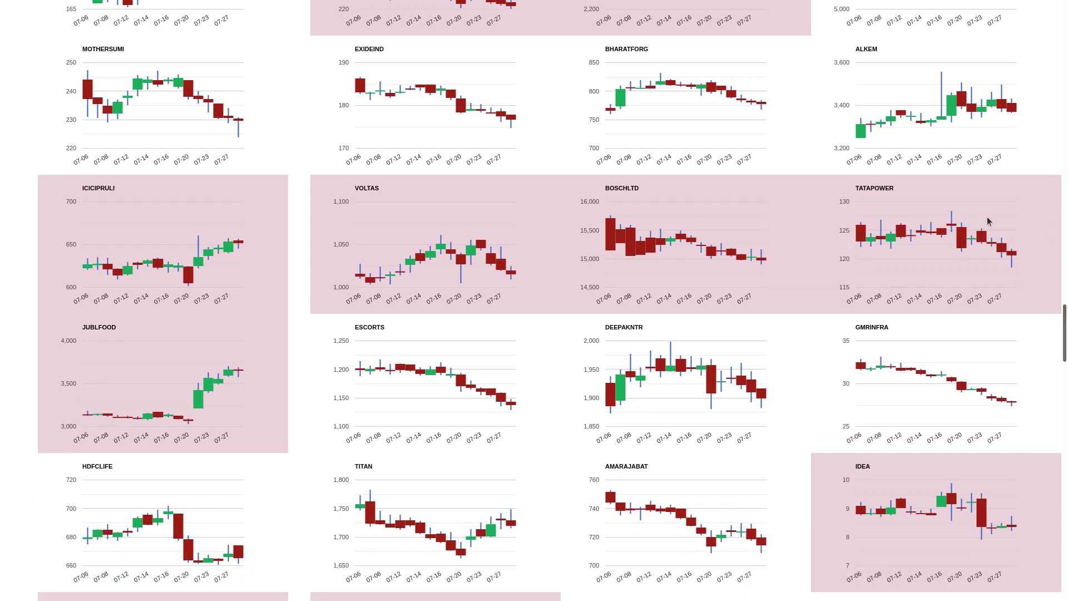
{"action": "scroll", "coordinate": [981, 244], "scroll_direction": "down", "scroll_amount": 1}
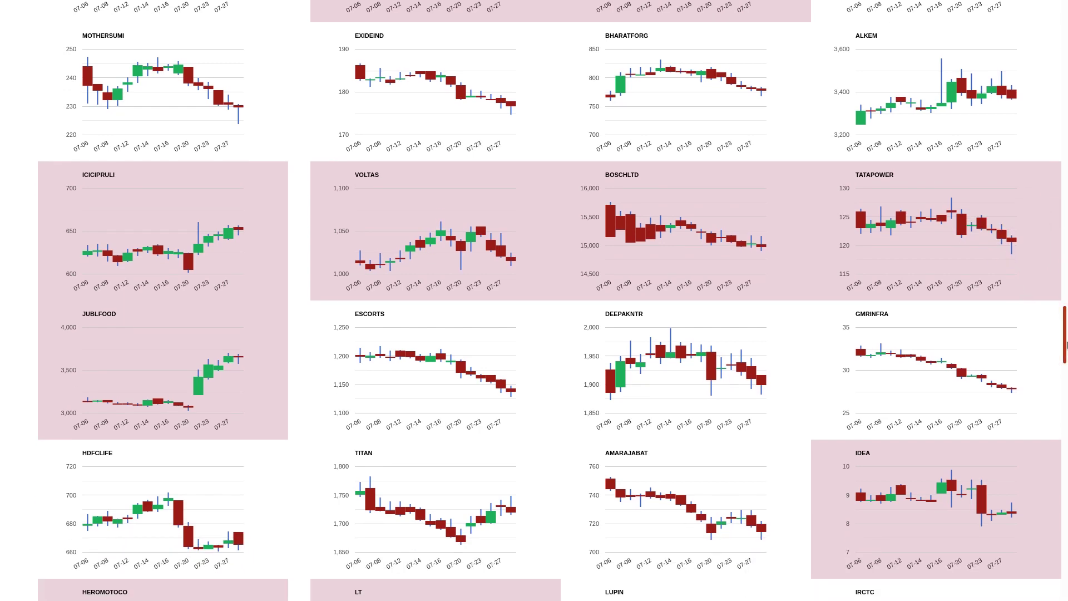
{"action": "left_click_drag", "start_coordinate": [1065, 334], "coordinate": [1065, 357]}
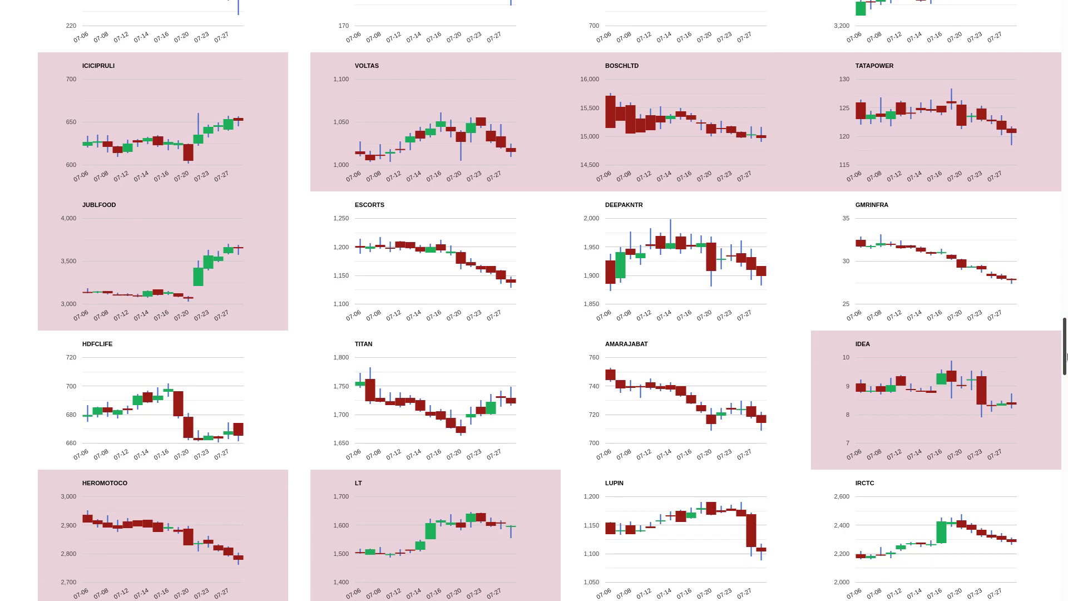
{"action": "left_click_drag", "start_coordinate": [1065, 351], "coordinate": [1064, 392]}
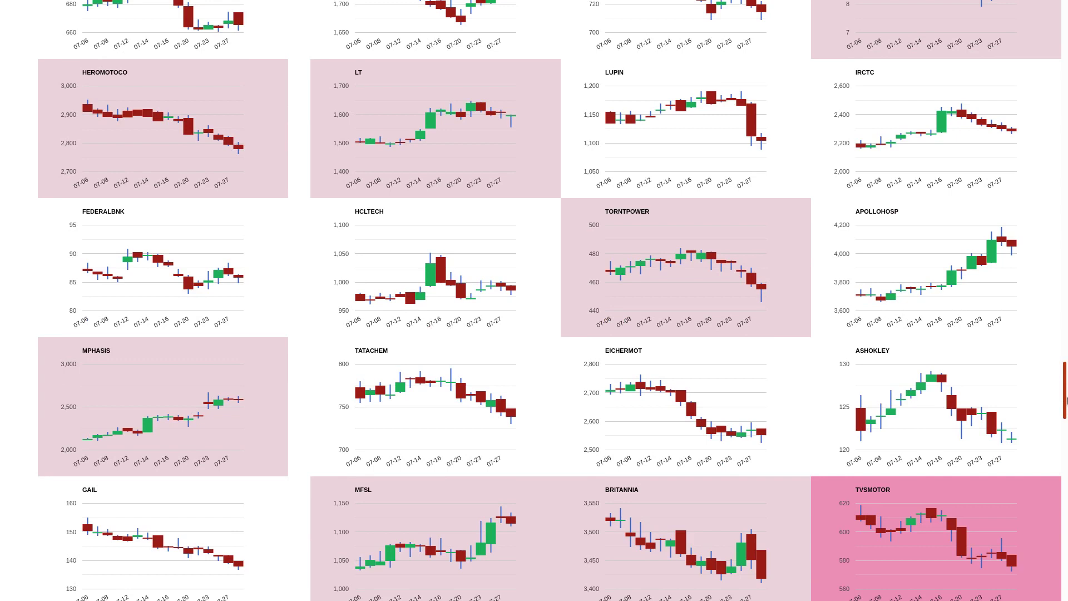
{"action": "scroll", "coordinate": [895, 320], "scroll_direction": "down", "scroll_amount": 1}
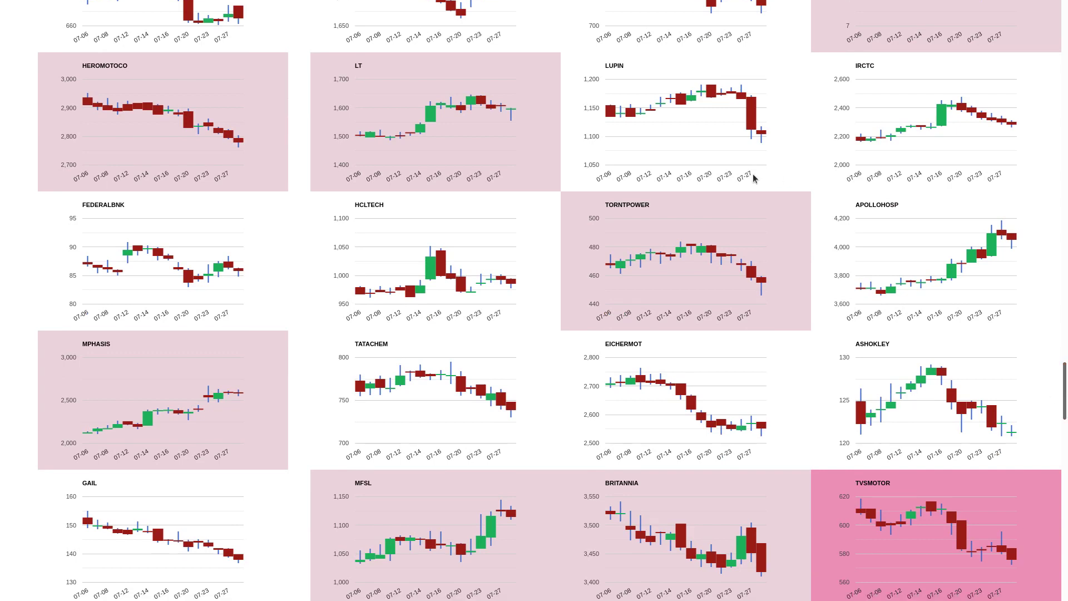
{"action": "scroll", "coordinate": [790, 319], "scroll_direction": "down", "scroll_amount": 1}
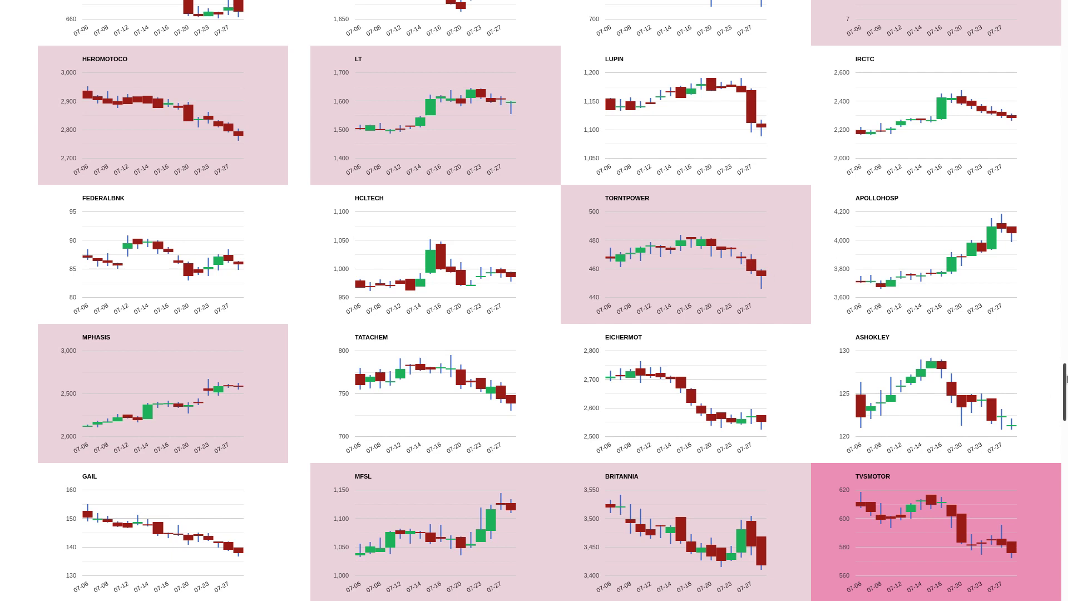
{"action": "left_click_drag", "start_coordinate": [1065, 393], "coordinate": [1065, 409]}
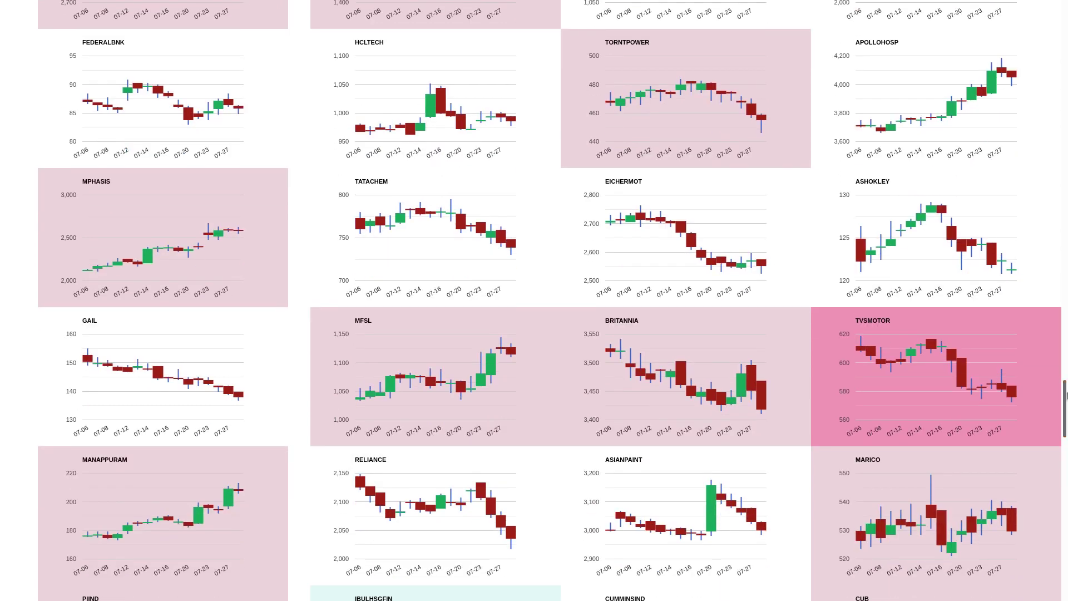
{"action": "scroll", "coordinate": [917, 250], "scroll_direction": "down", "scroll_amount": 1}
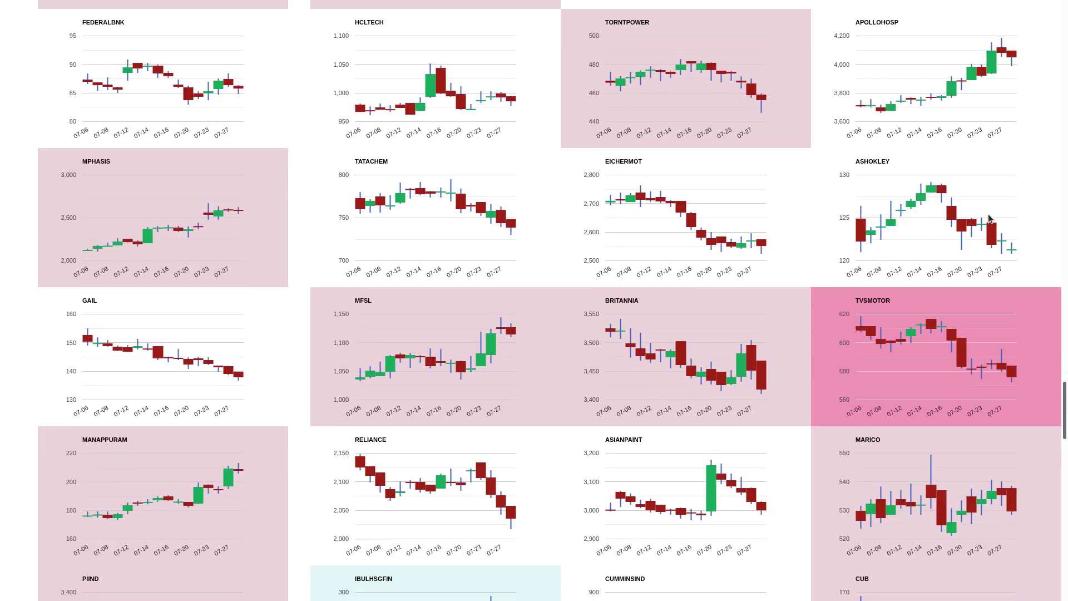
{"action": "scroll", "coordinate": [966, 214], "scroll_direction": "down", "scroll_amount": 1}
{"action": "scroll", "coordinate": [1006, 216], "scroll_direction": "down", "scroll_amount": 1}
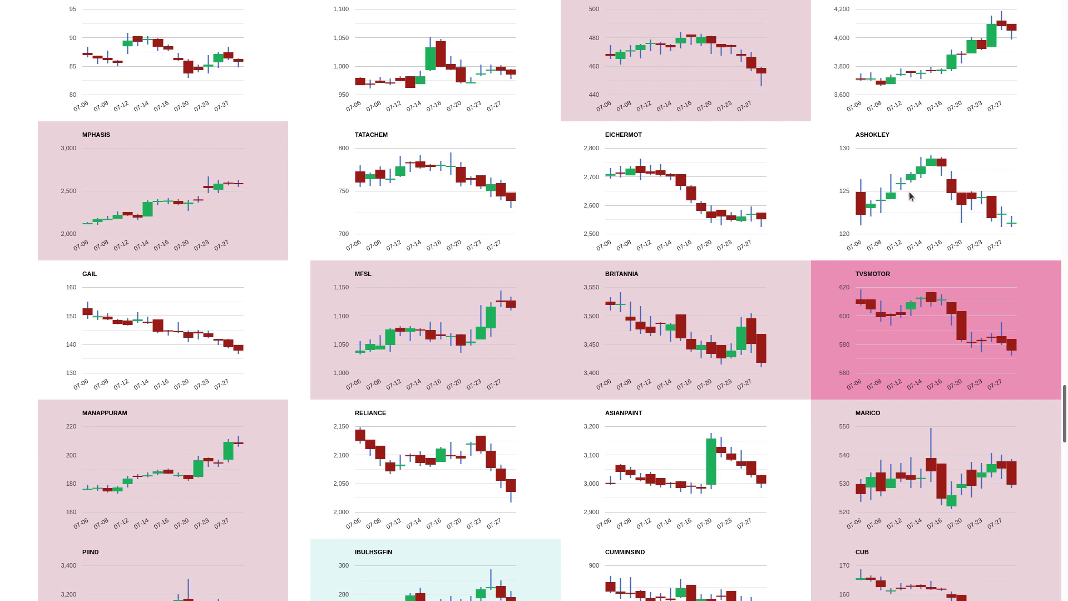
{"action": "scroll", "coordinate": [908, 191], "scroll_direction": "down", "scroll_amount": 1}
{"action": "scroll", "coordinate": [932, 155], "scroll_direction": "down", "scroll_amount": 1}
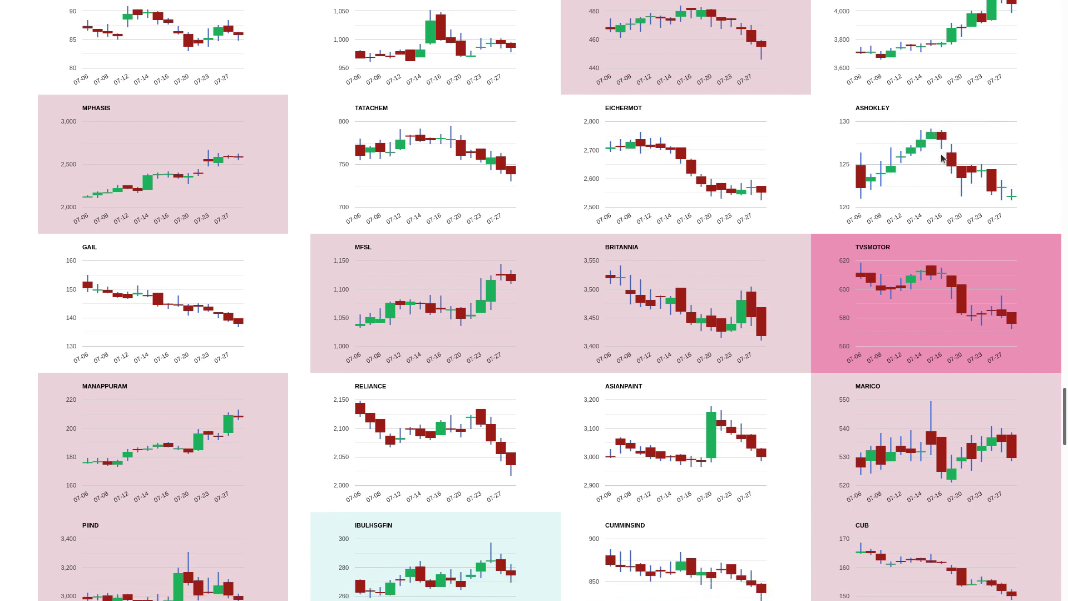
{"action": "scroll", "coordinate": [941, 157], "scroll_direction": "down", "scroll_amount": 1}
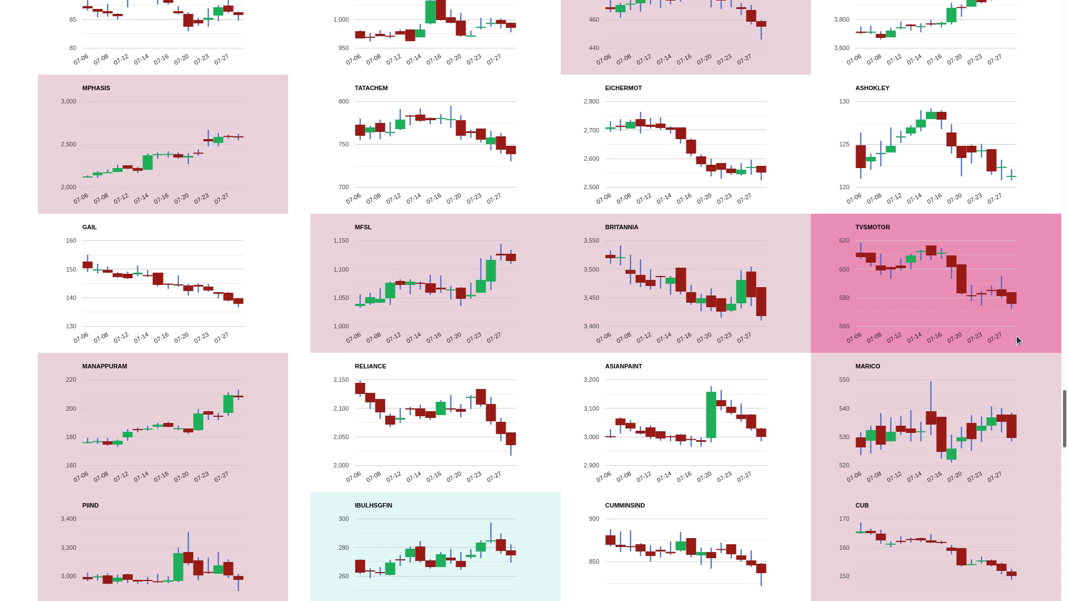
{"action": "scroll", "coordinate": [1016, 336], "scroll_direction": "down", "scroll_amount": 1}
{"action": "scroll", "coordinate": [1002, 301], "scroll_direction": "down", "scroll_amount": 1}
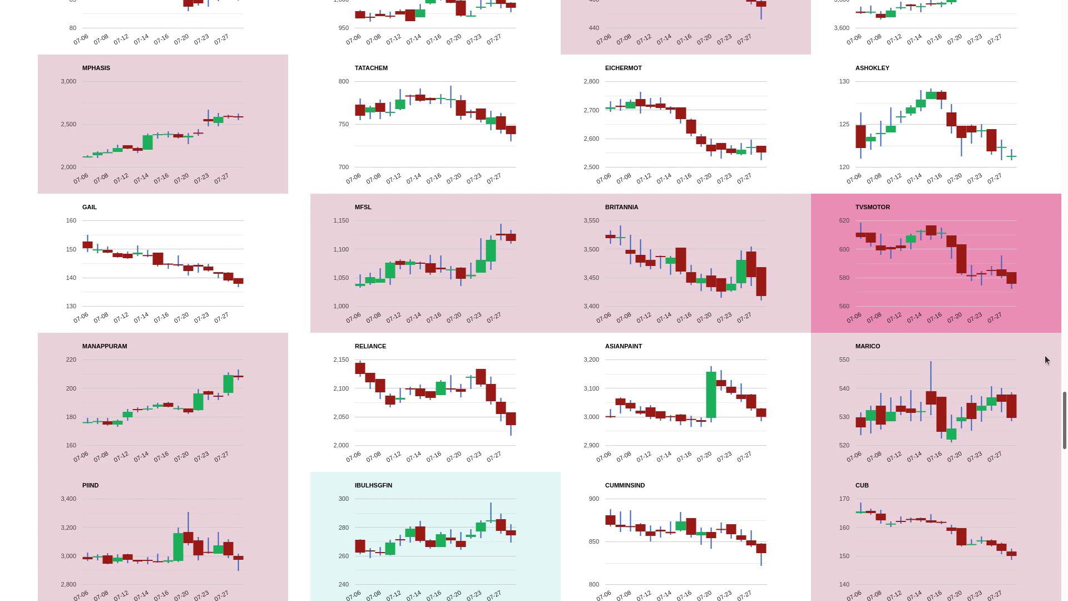
{"action": "left_click_drag", "start_coordinate": [1064, 412], "coordinate": [1066, 438]}
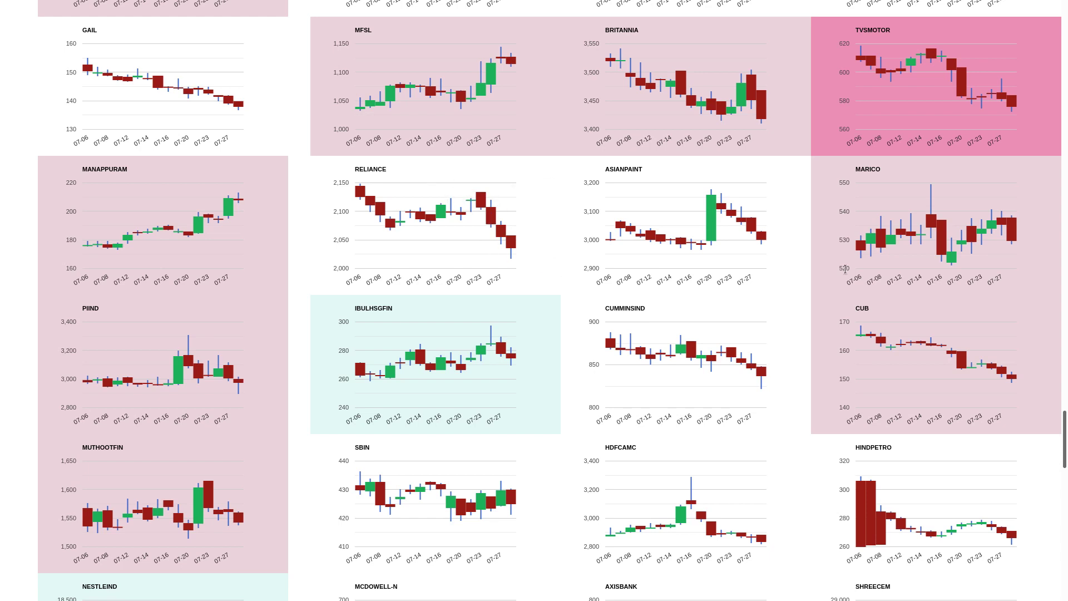
{"action": "scroll", "coordinate": [1009, 346], "scroll_direction": "down", "scroll_amount": 1}
{"action": "scroll", "coordinate": [880, 314], "scroll_direction": "down", "scroll_amount": 1}
{"action": "scroll", "coordinate": [880, 314], "scroll_direction": "down", "scroll_amount": 1}
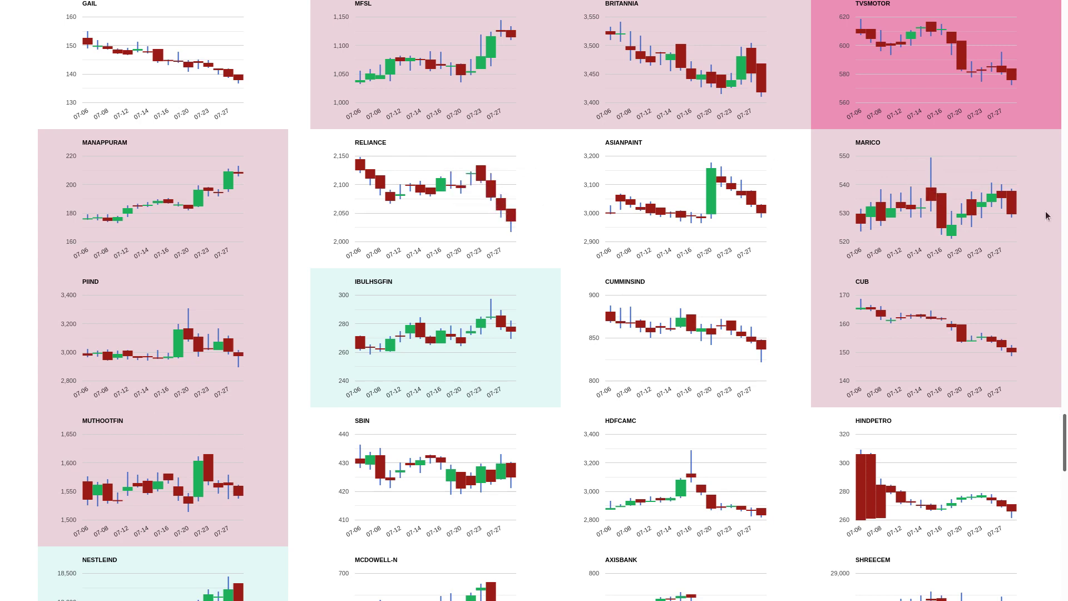
{"action": "scroll", "coordinate": [1037, 217], "scroll_direction": "down", "scroll_amount": 1}
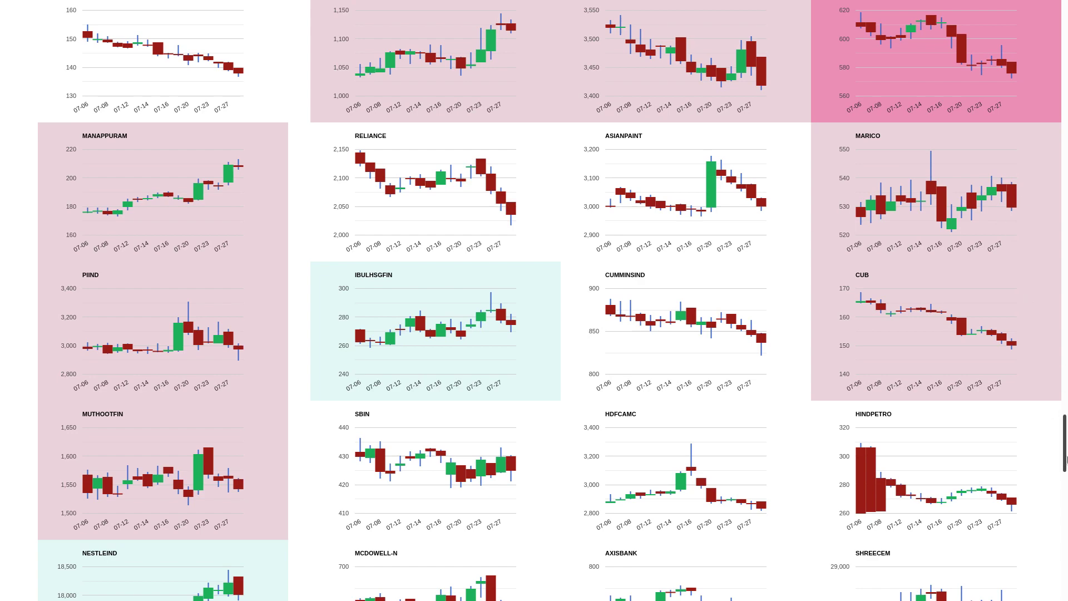
{"action": "scroll", "coordinate": [1038, 231], "scroll_direction": "down", "scroll_amount": 1}
{"action": "scroll", "coordinate": [1005, 170], "scroll_direction": "down", "scroll_amount": 4}
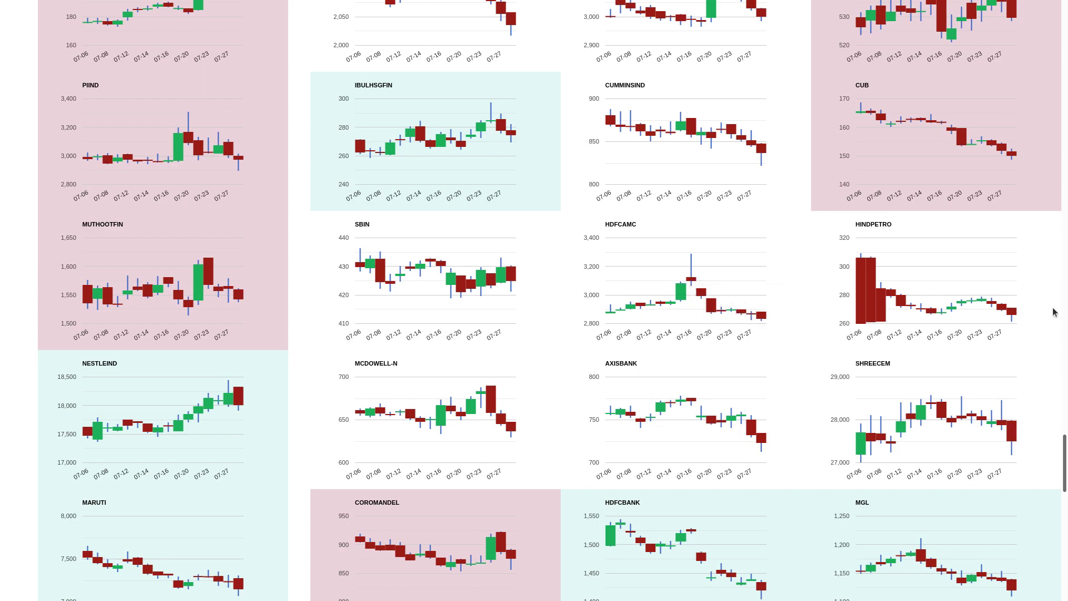
{"action": "scroll", "coordinate": [1065, 463], "scroll_direction": "down", "scroll_amount": 3}
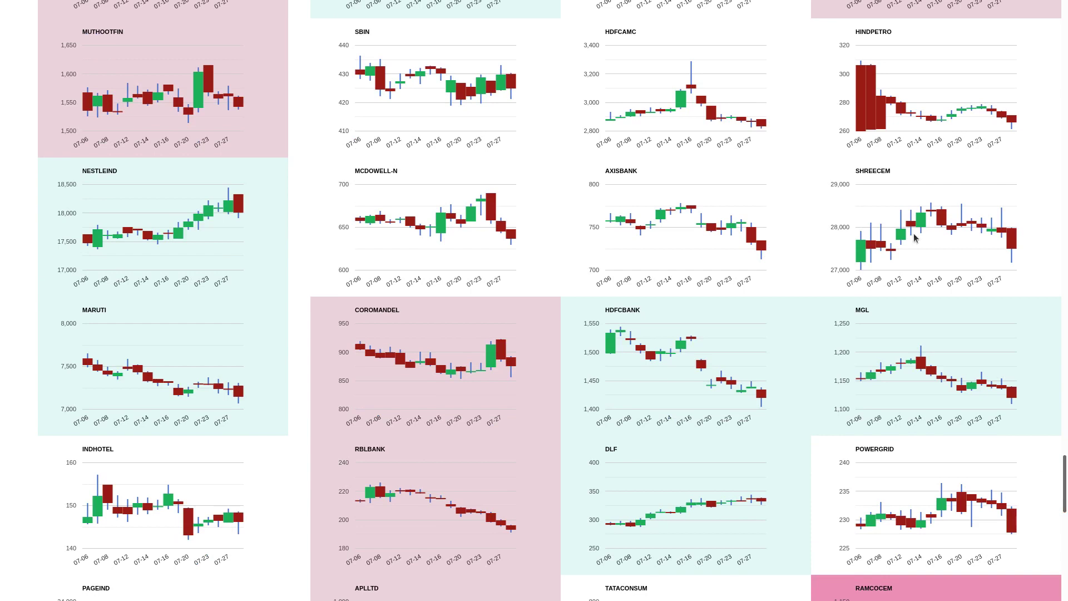
{"action": "scroll", "coordinate": [984, 100], "scroll_direction": "down", "scroll_amount": 1}
{"action": "scroll", "coordinate": [1015, 125], "scroll_direction": "down", "scroll_amount": 1}
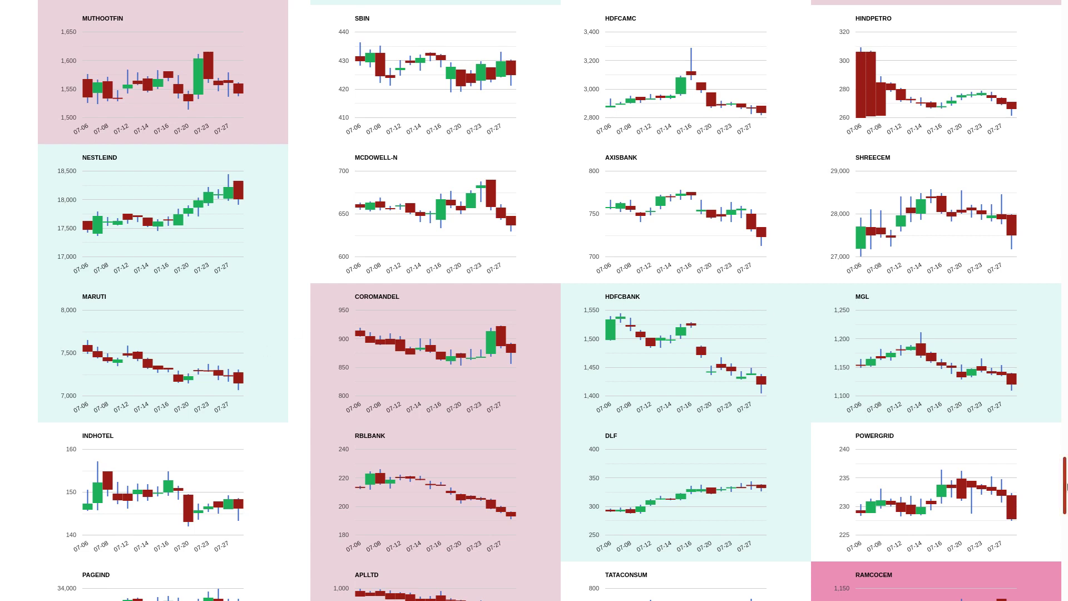
{"action": "left_click_drag", "start_coordinate": [1065, 484], "coordinate": [1064, 501]}
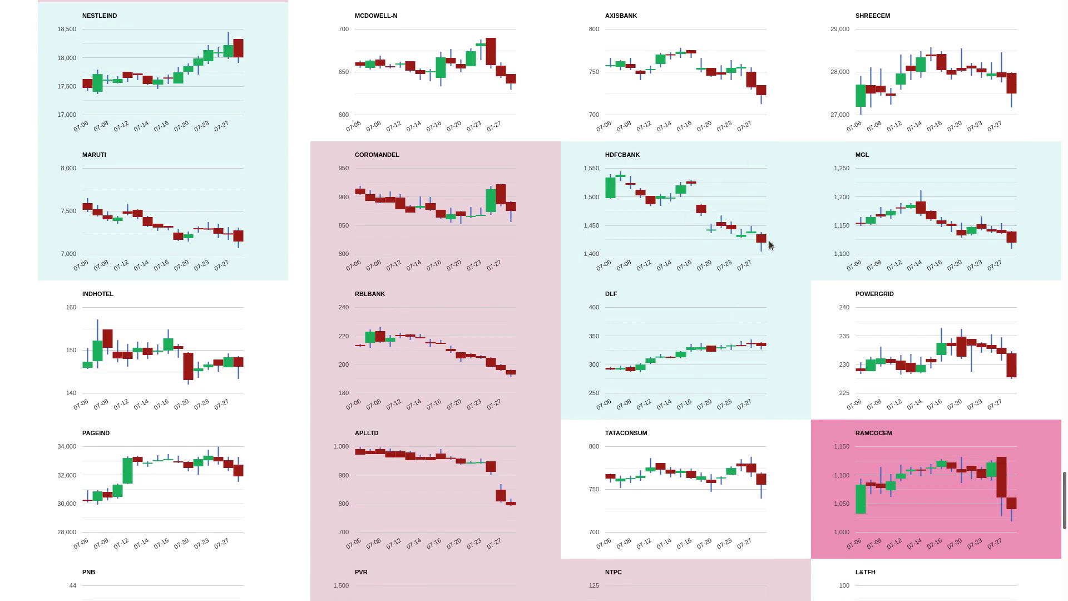
{"action": "scroll", "coordinate": [898, 244], "scroll_direction": "down", "scroll_amount": 1}
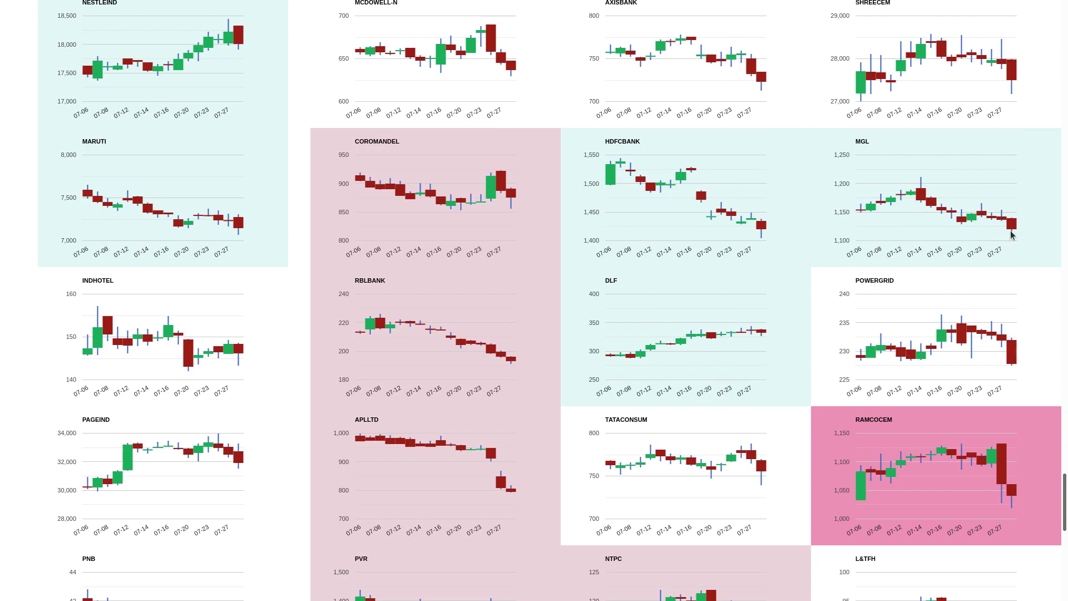
{"action": "scroll", "coordinate": [1012, 236], "scroll_direction": "down", "scroll_amount": 1}
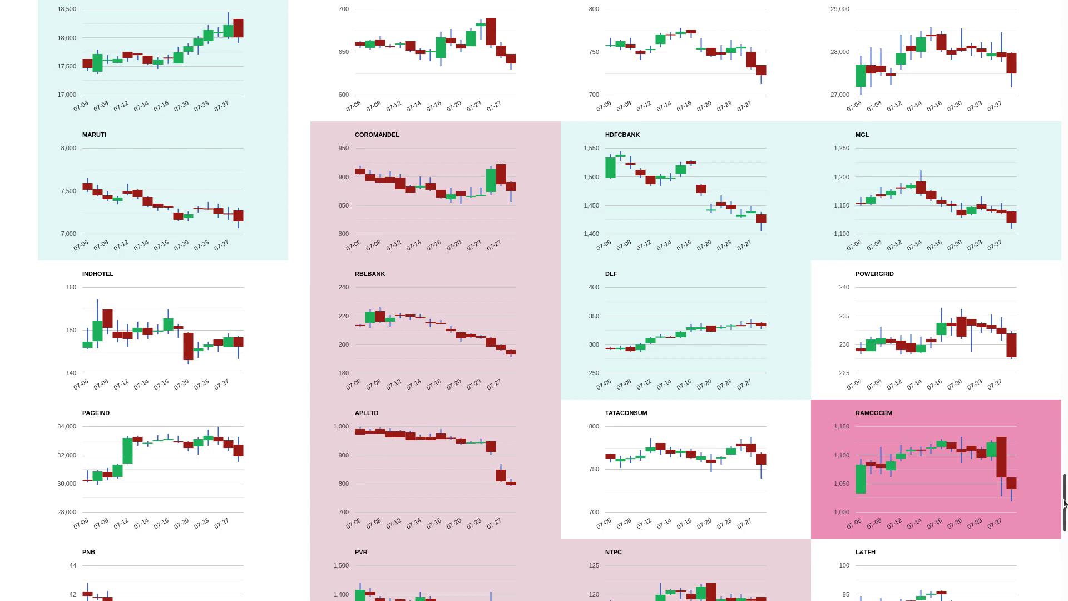
{"action": "left_click_drag", "start_coordinate": [1064, 501], "coordinate": [1065, 534]}
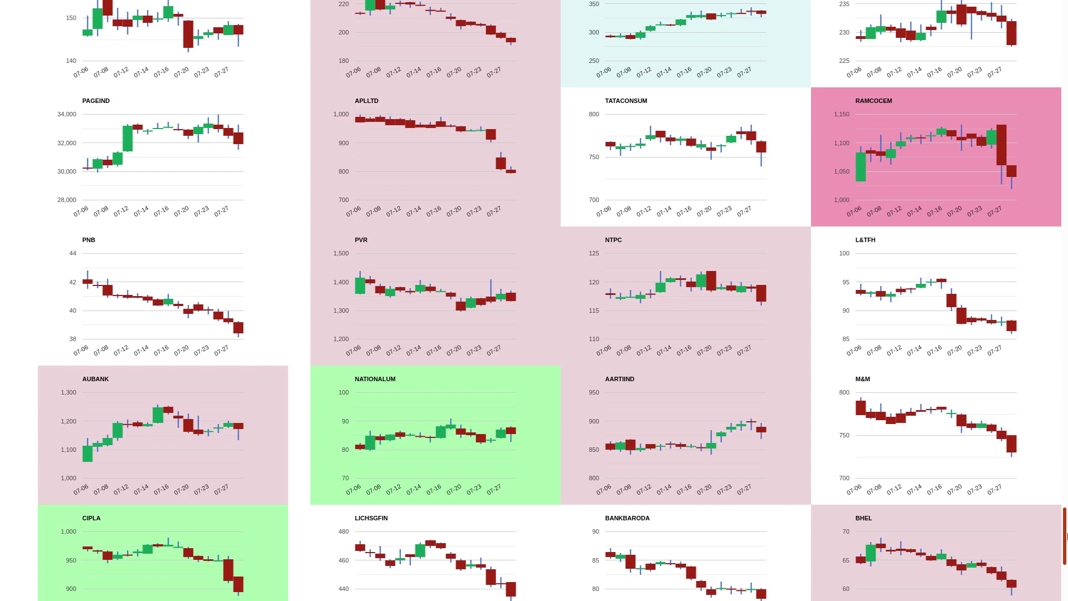
{"action": "scroll", "coordinate": [534, 334], "scroll_direction": "down", "scroll_amount": 3}
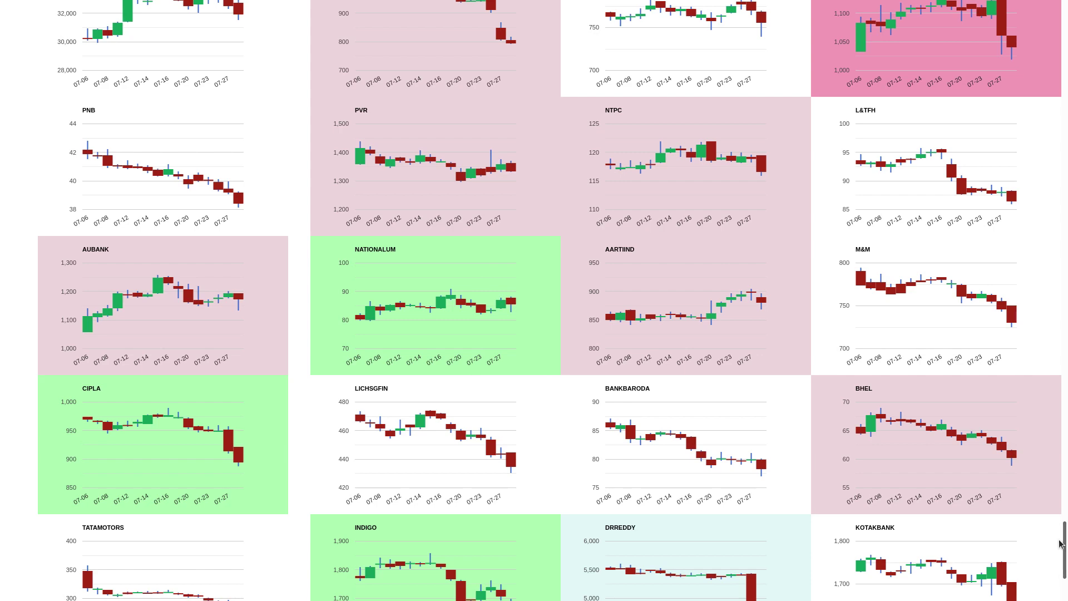
{"action": "left_click_drag", "start_coordinate": [1065, 551], "coordinate": [1066, 584]}
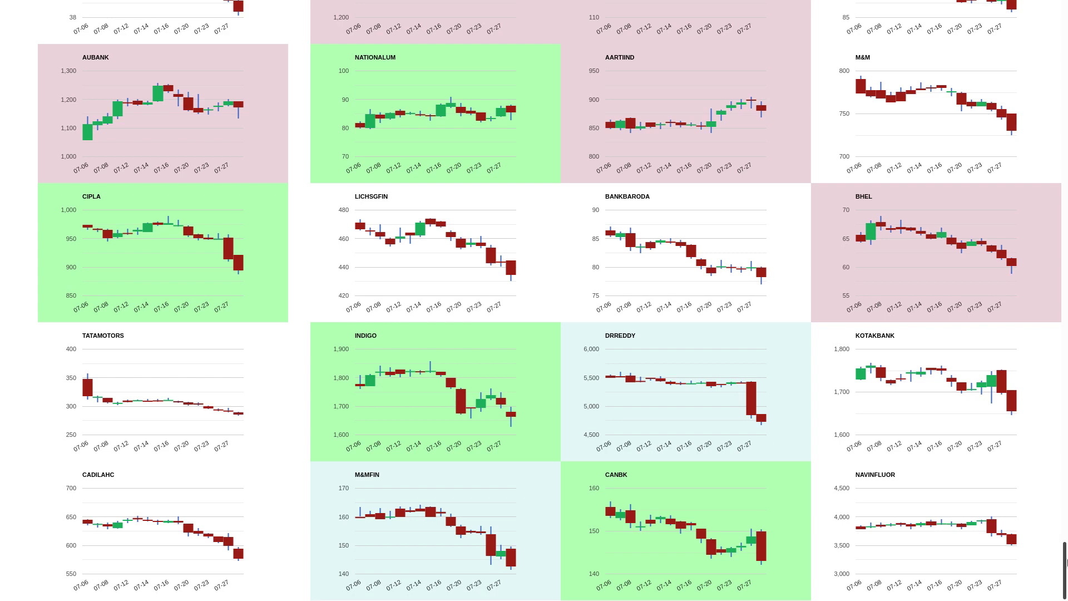
{"action": "left_click_drag", "start_coordinate": [1066, 563], "coordinate": [1066, 564]}
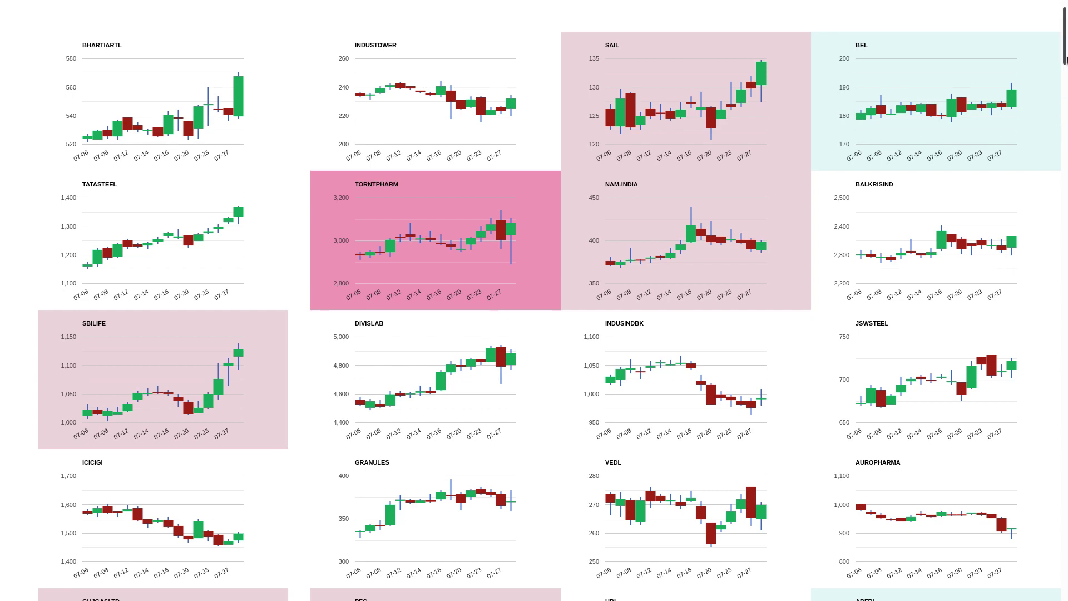
{"action": "type", "text": "icic"}
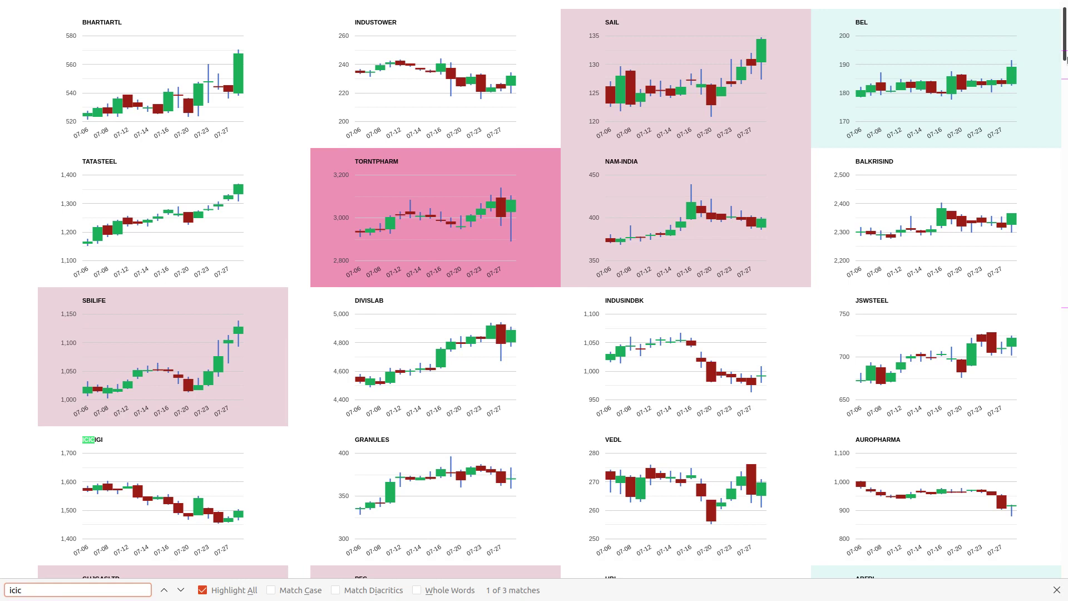
{"action": "type", "text": "ib"}
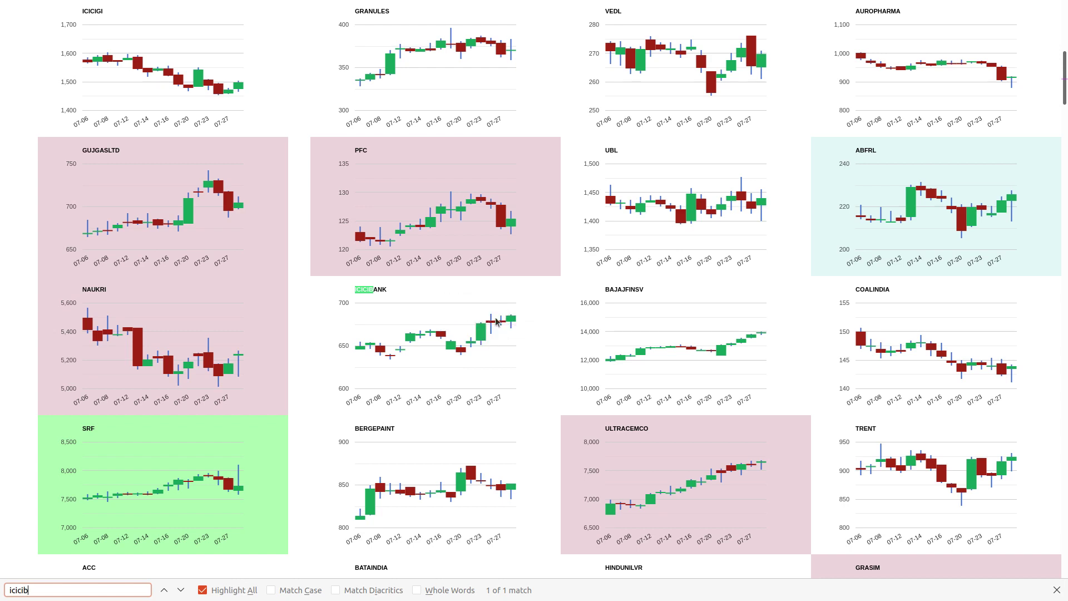
Step: Search the page for 'sbin' to locate the SBIN chart, then close the find bar
{"action": "double_click", "coordinate": [43, 590]}
{"action": "type", "text": "sbin"}
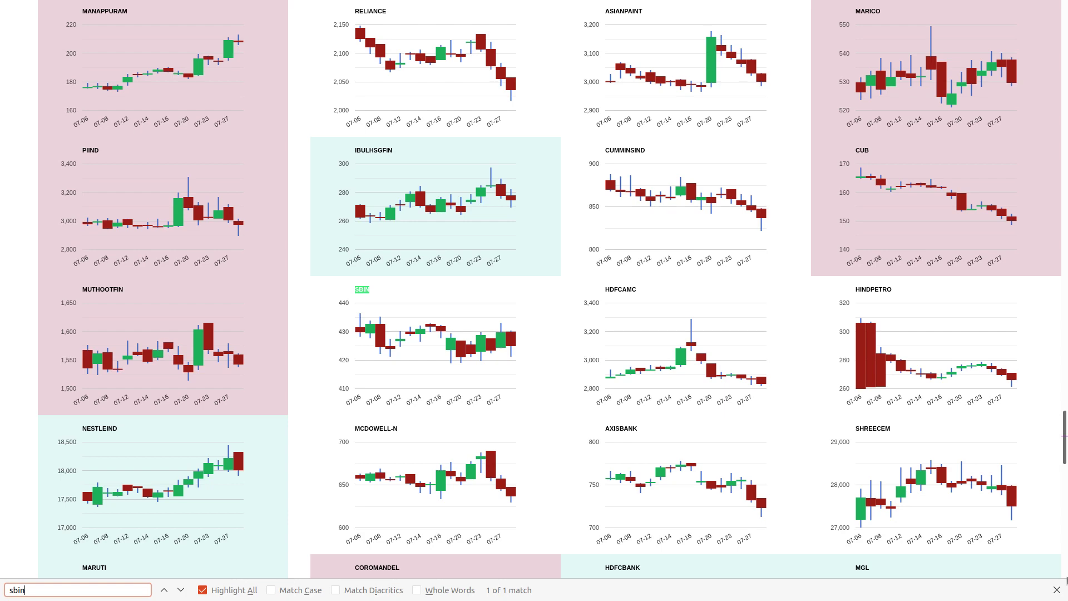
{"action": "left_click", "coordinate": [1057, 589]}
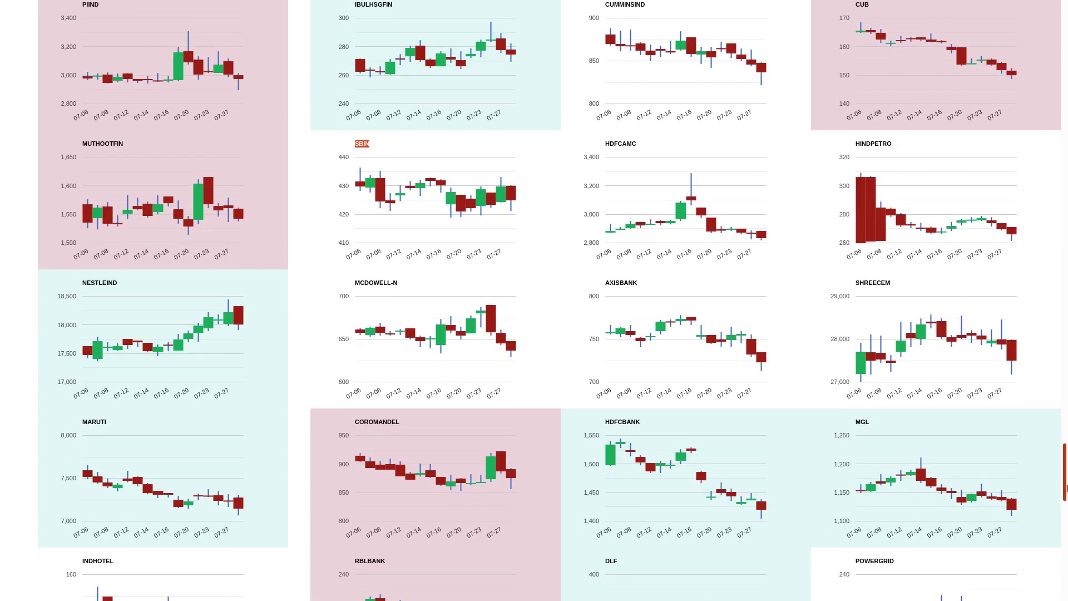
{"action": "left_click_drag", "start_coordinate": [1065, 463], "coordinate": [1066, 497]}
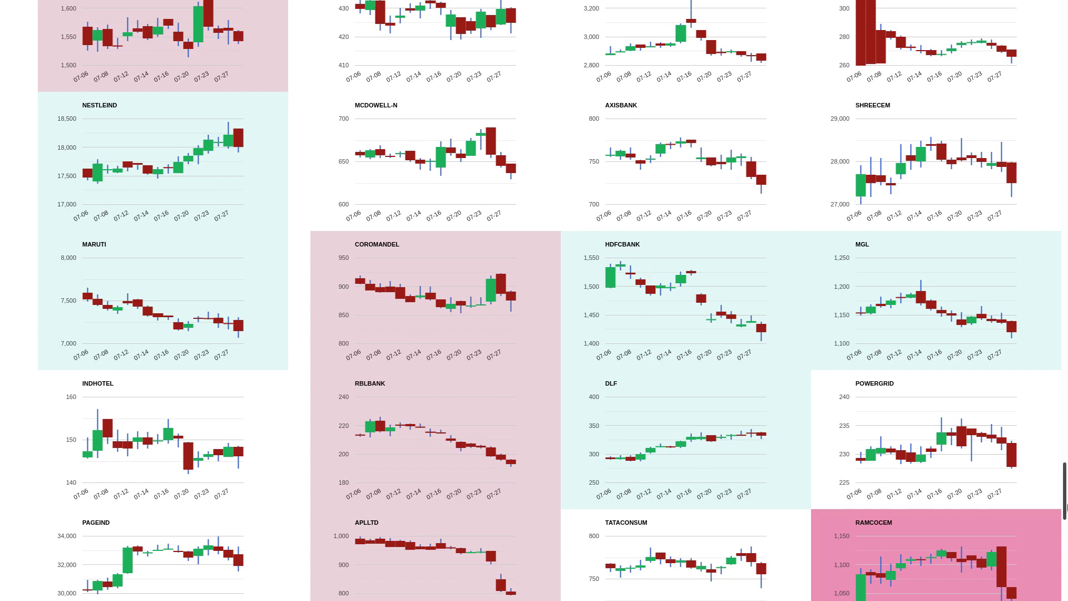
{"action": "left_click_drag", "start_coordinate": [1065, 492], "coordinate": [1065, 566]}
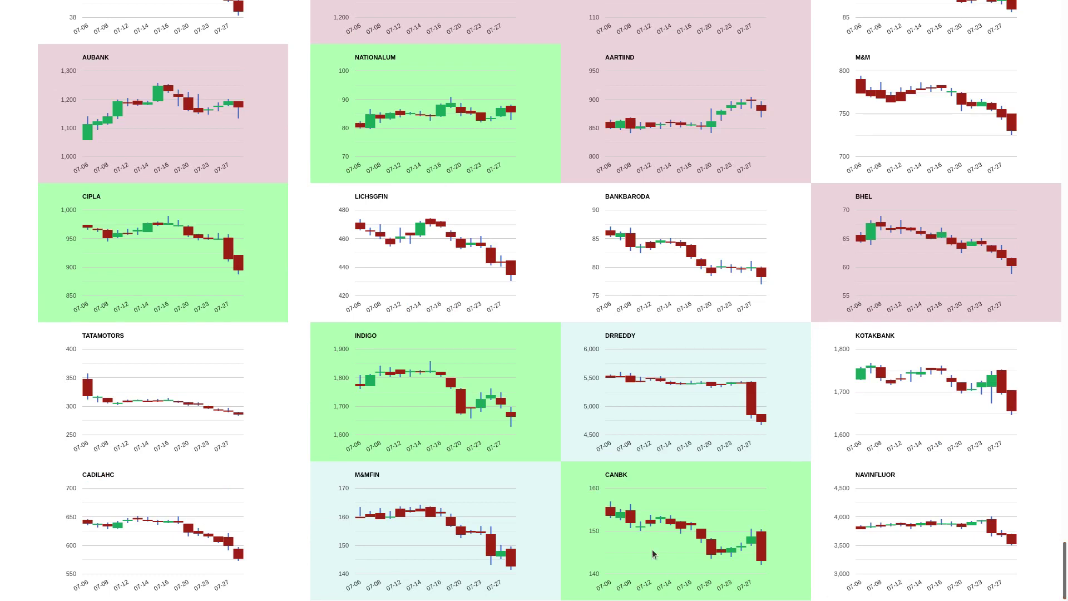